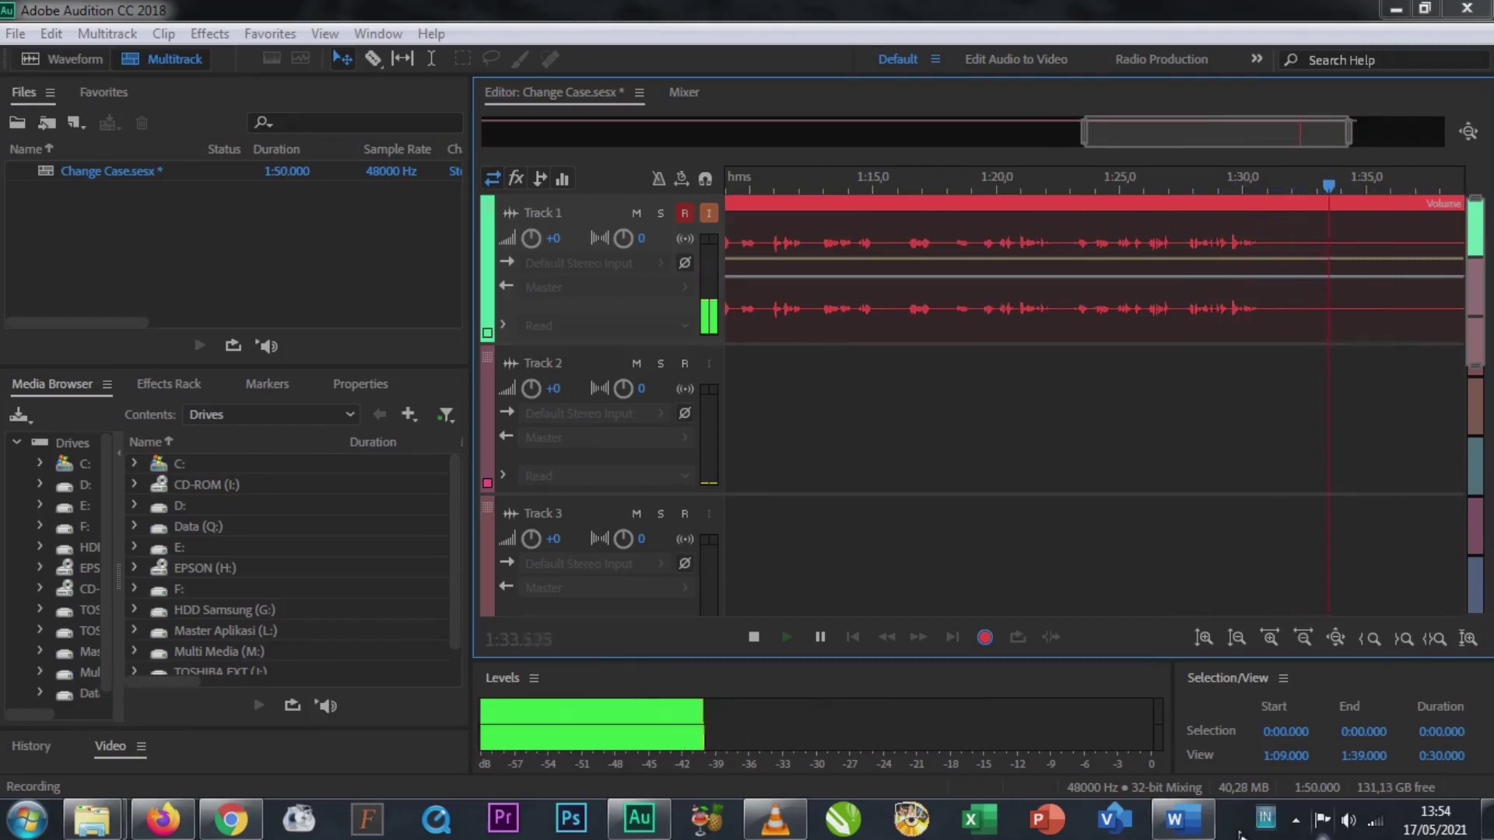
- Switch from Adobe Audition to the MICROSOFT WORD.docx document in Word
left_click(1209, 831)
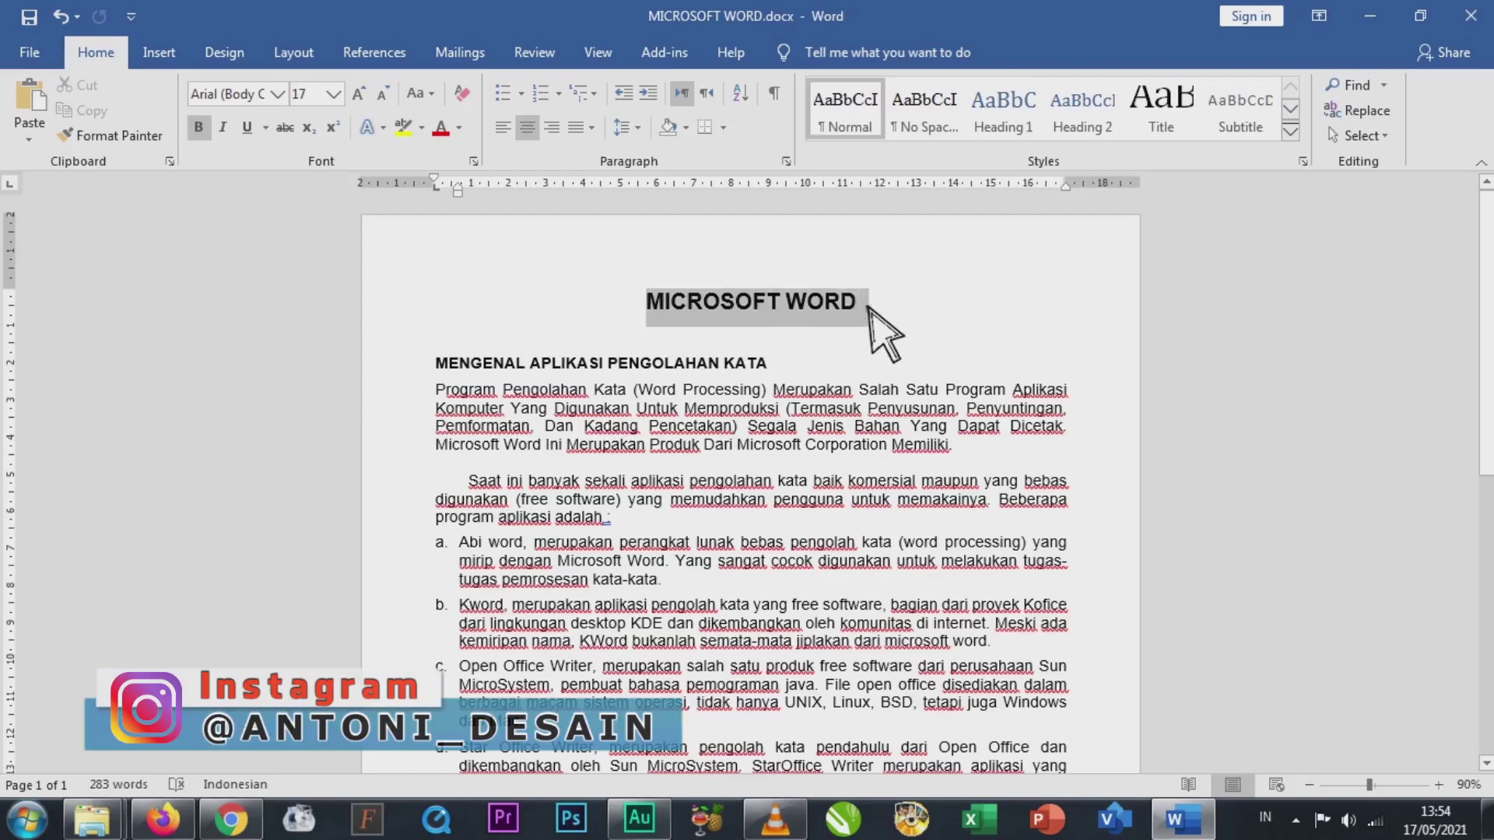
- Change the first paragraph to sentence case with Shift+F3, then select the MICROSOFT WORD title
left_click_drag(869, 306, 869, 308)
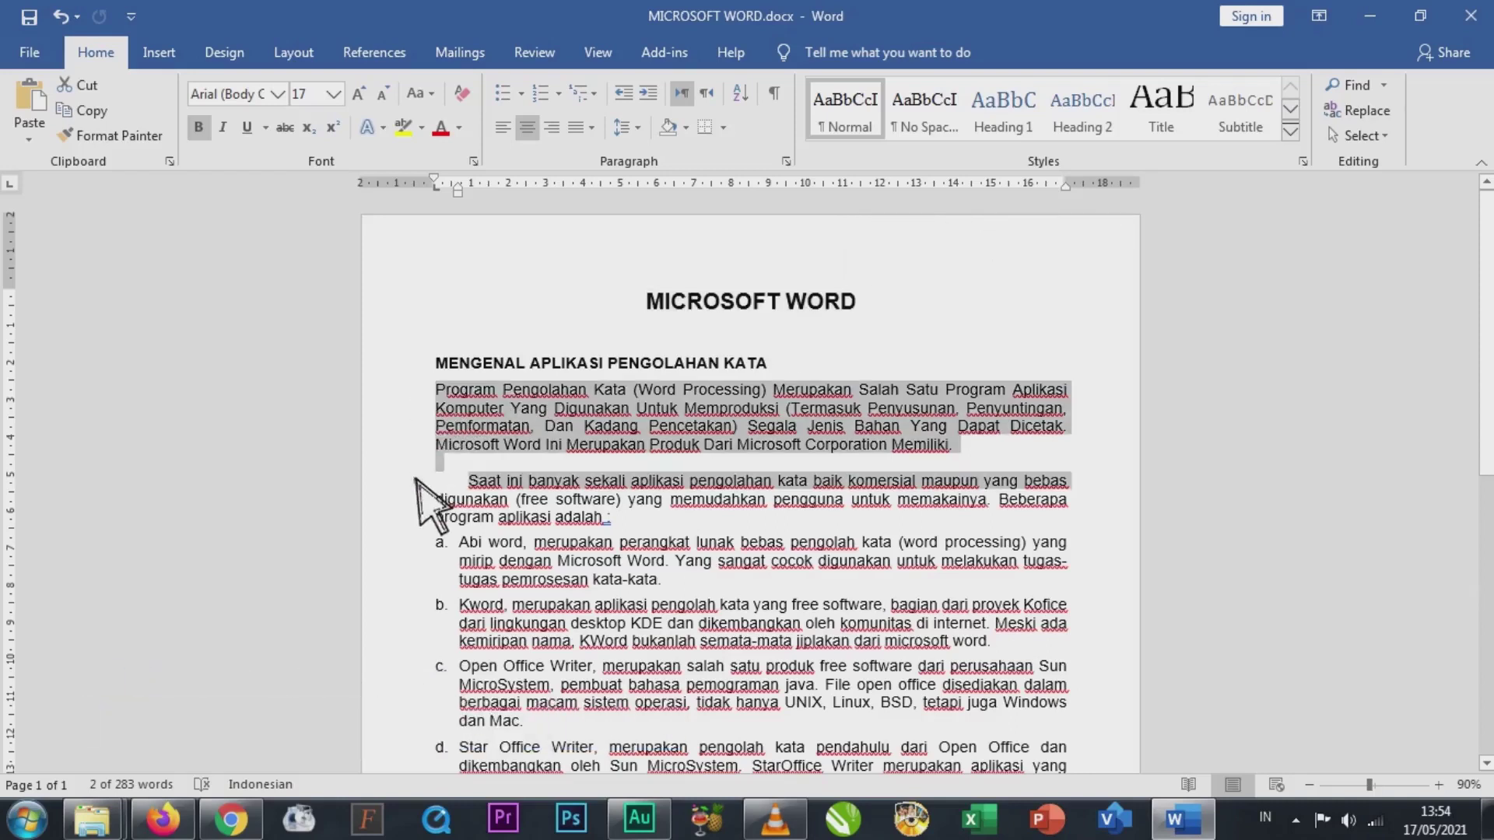
left_click_drag(415, 458, 414, 458)
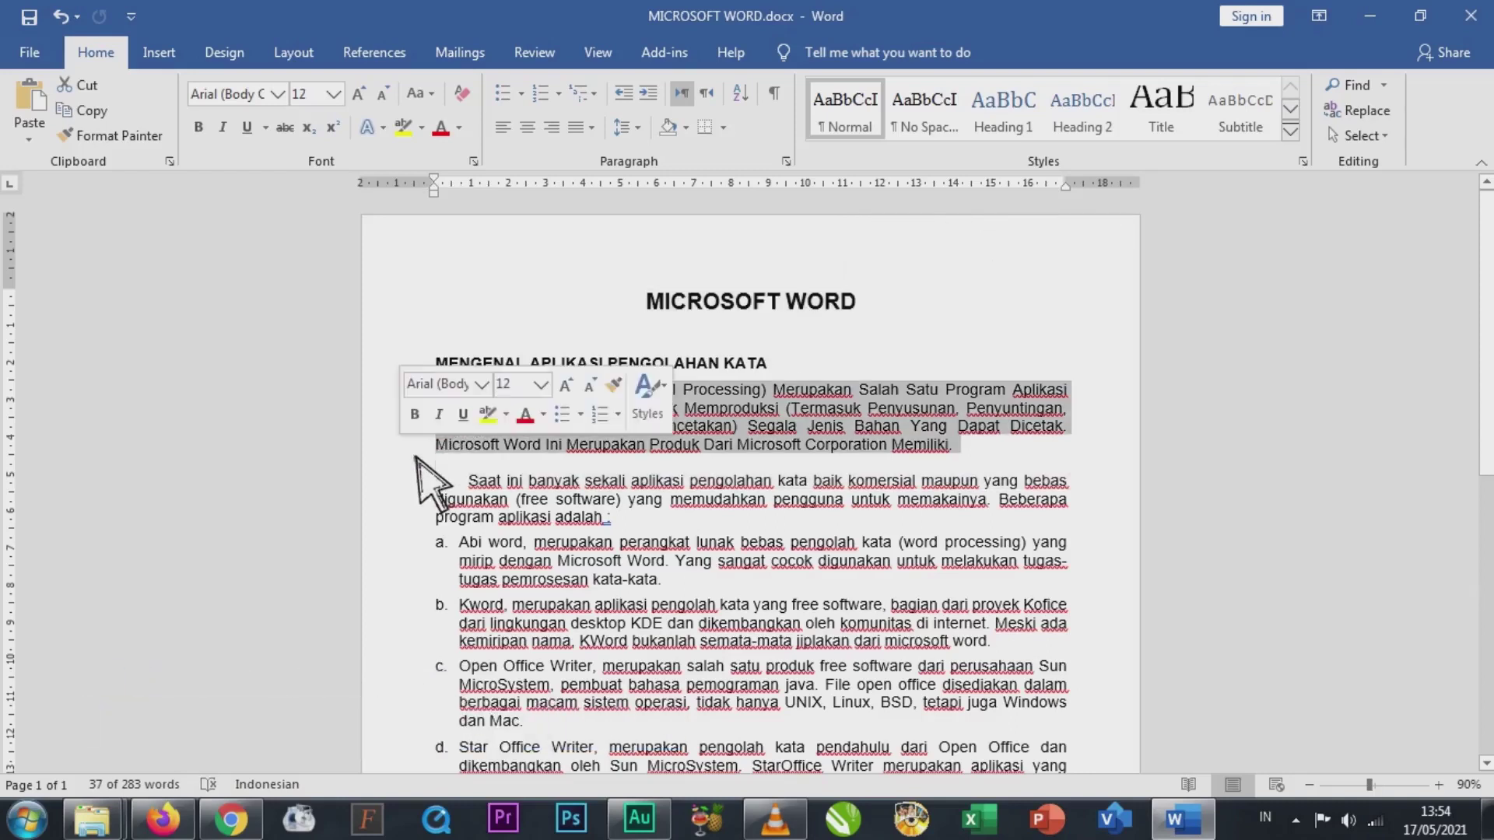
key("shift+F3")
key("shift+F3")
key("shift+F3")
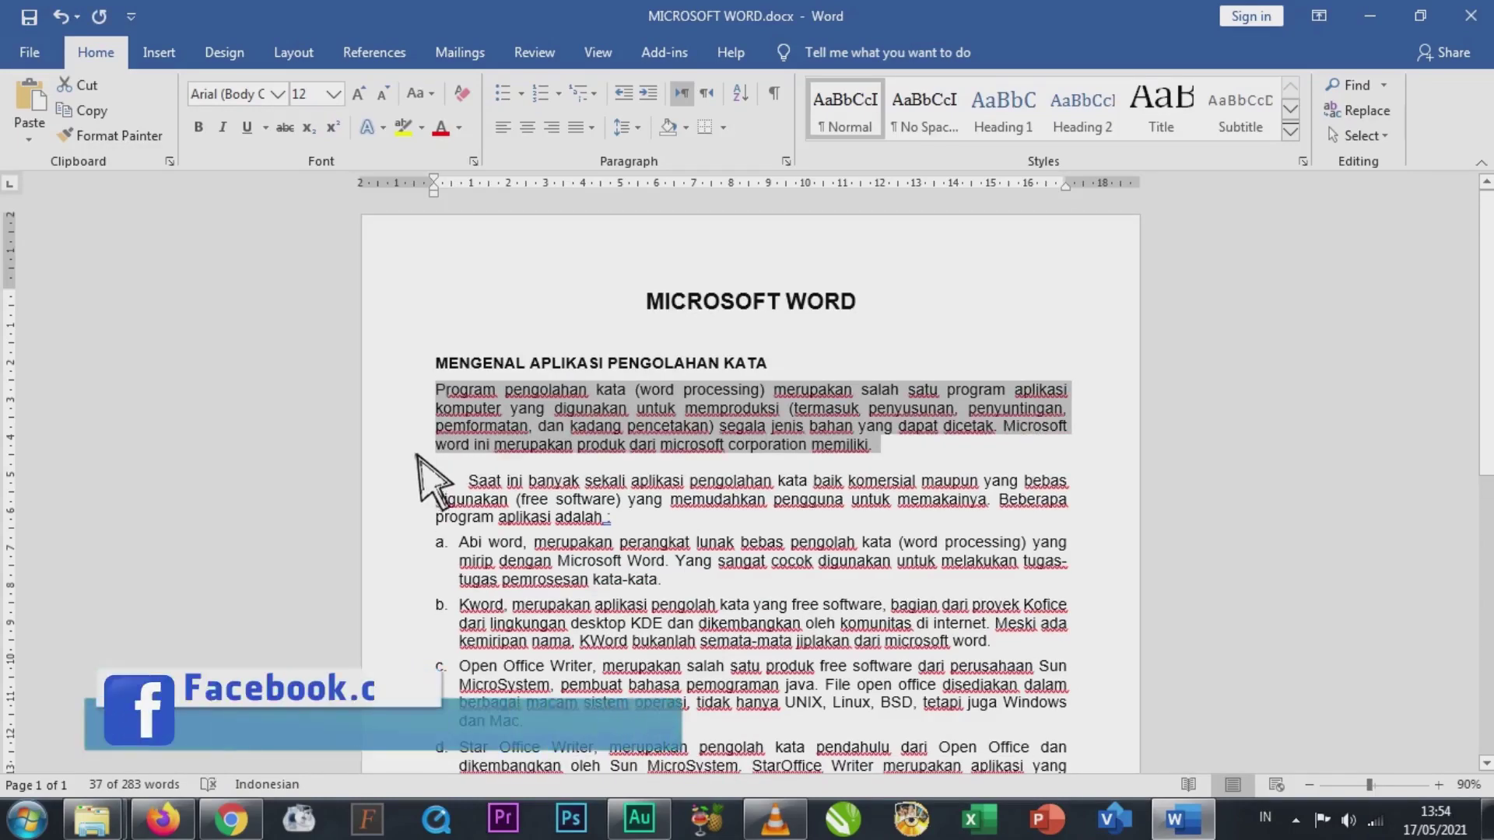
left_click(615, 445)
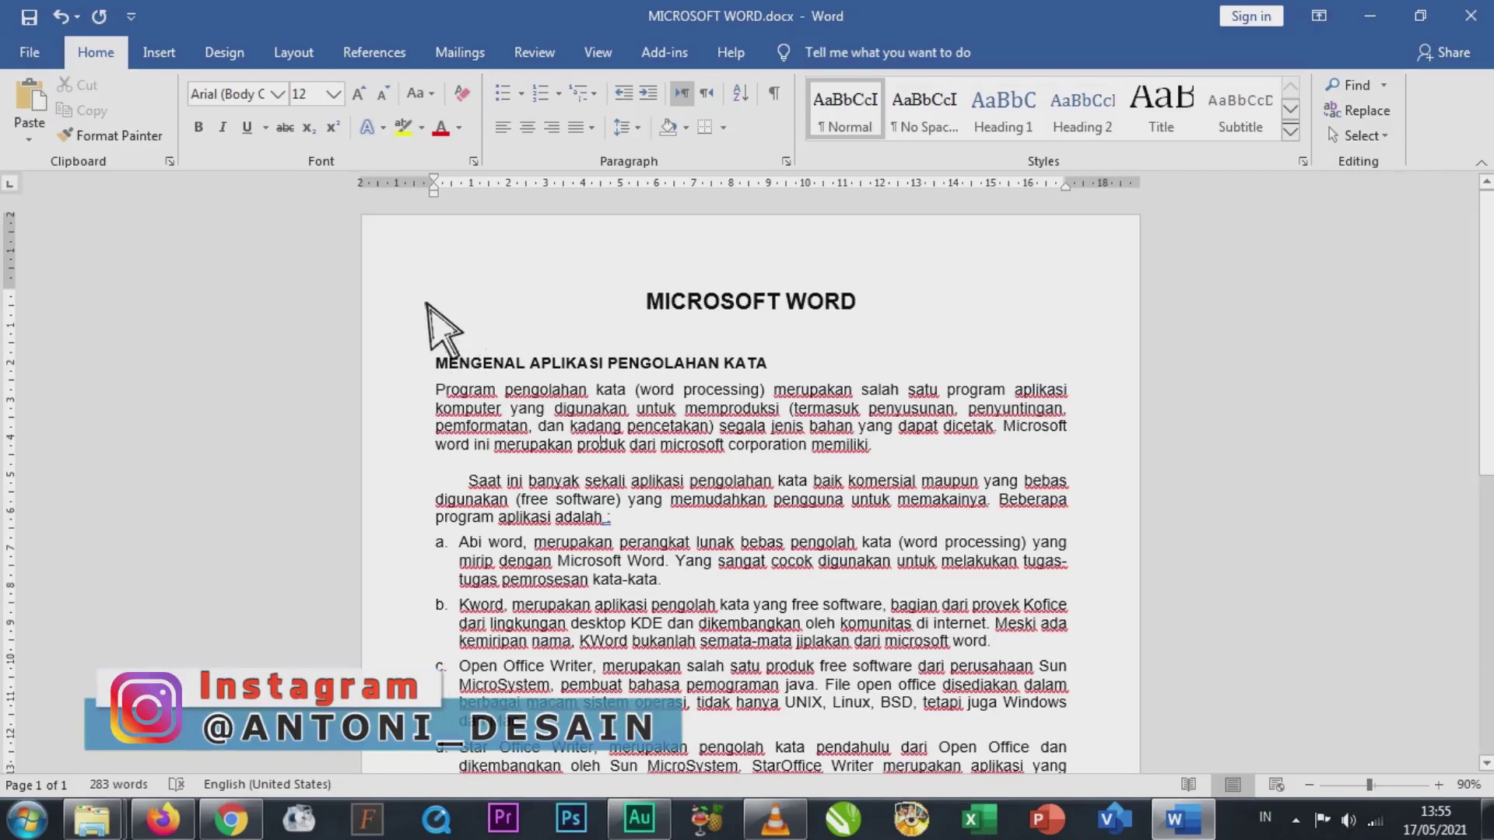
left_click(412, 305)
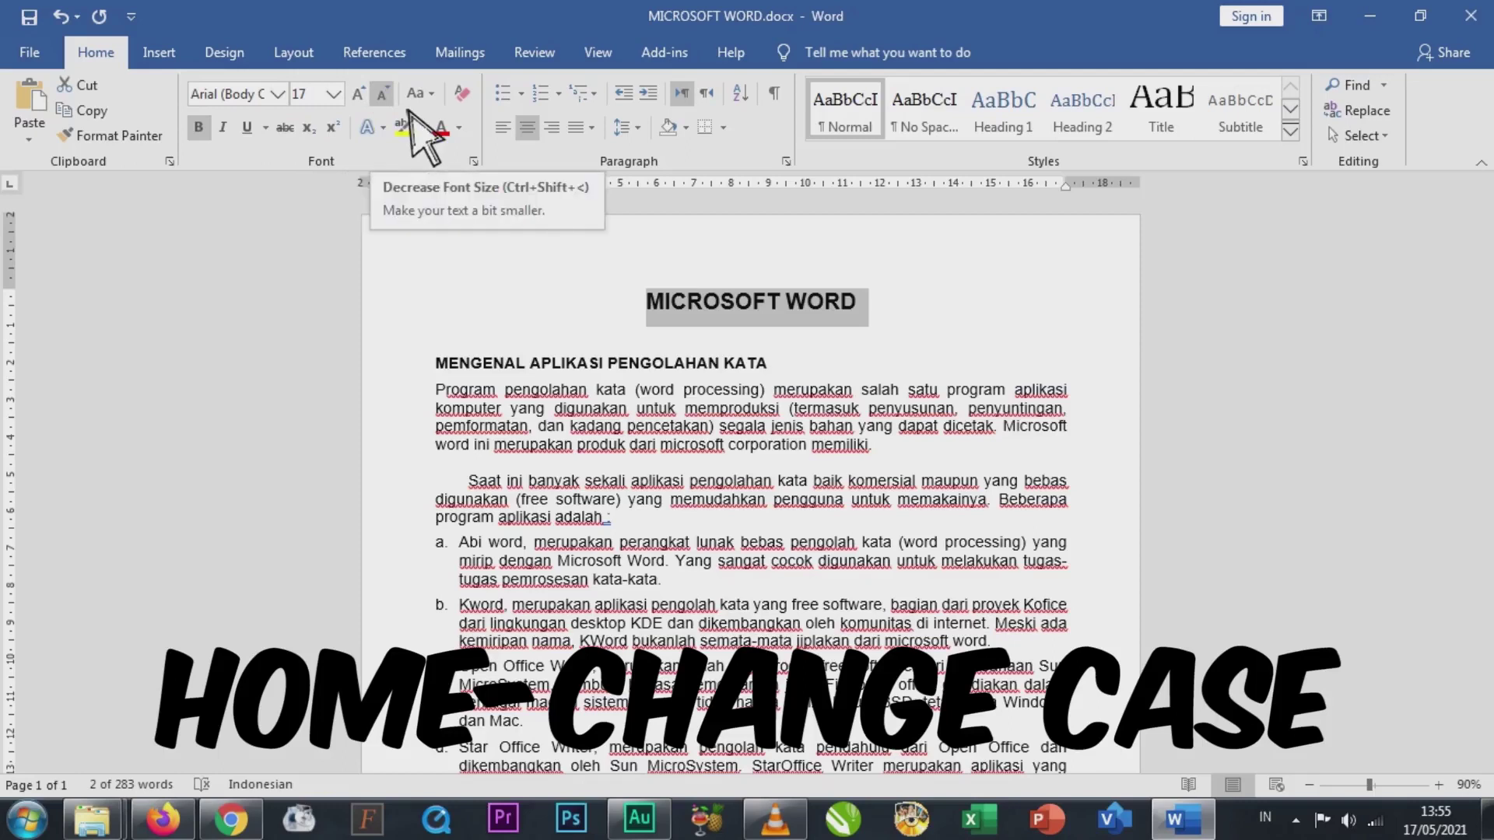
left_click(451, 103)
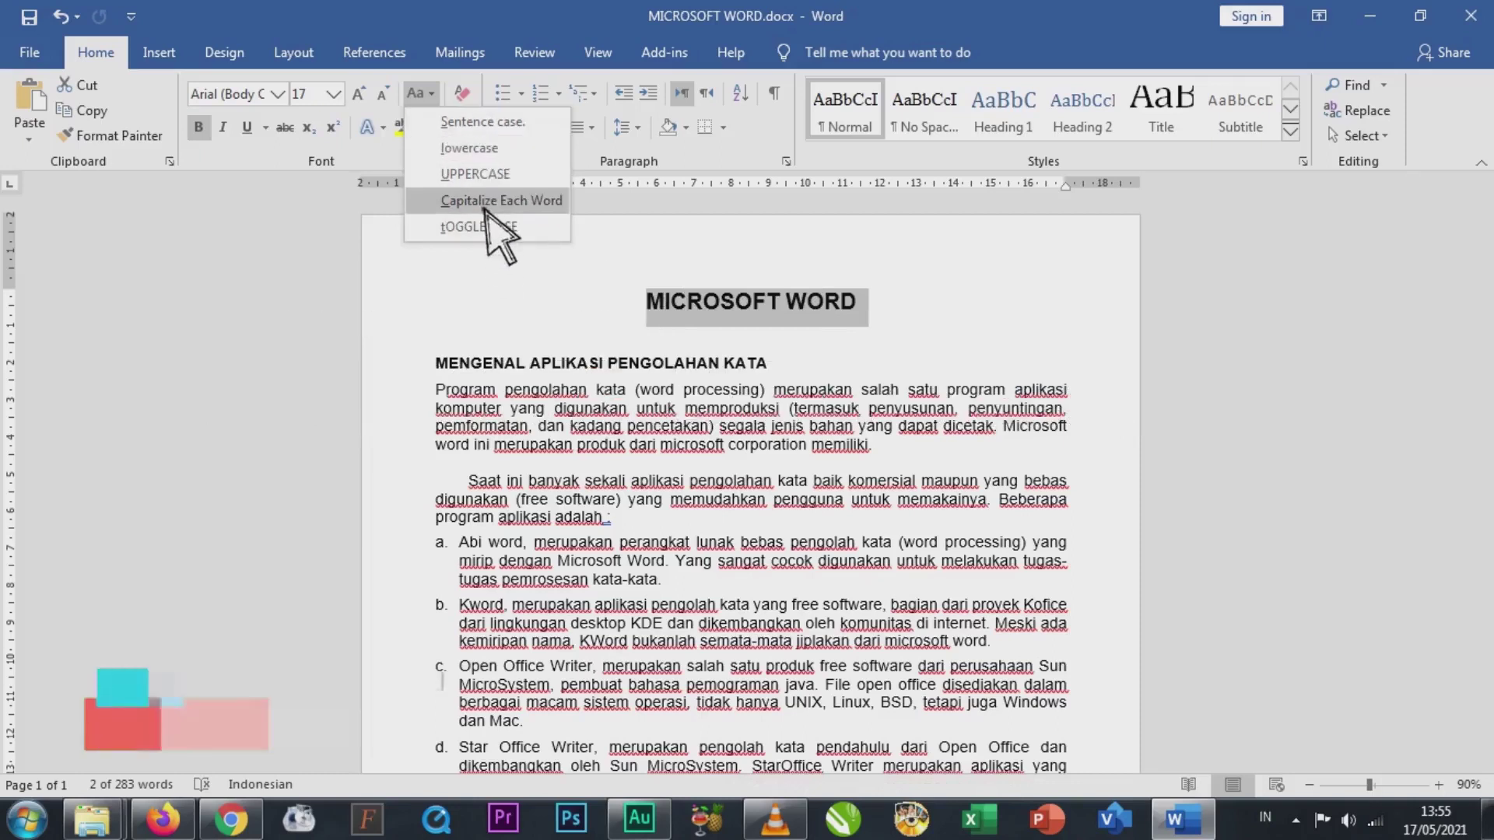
left_click(488, 124)
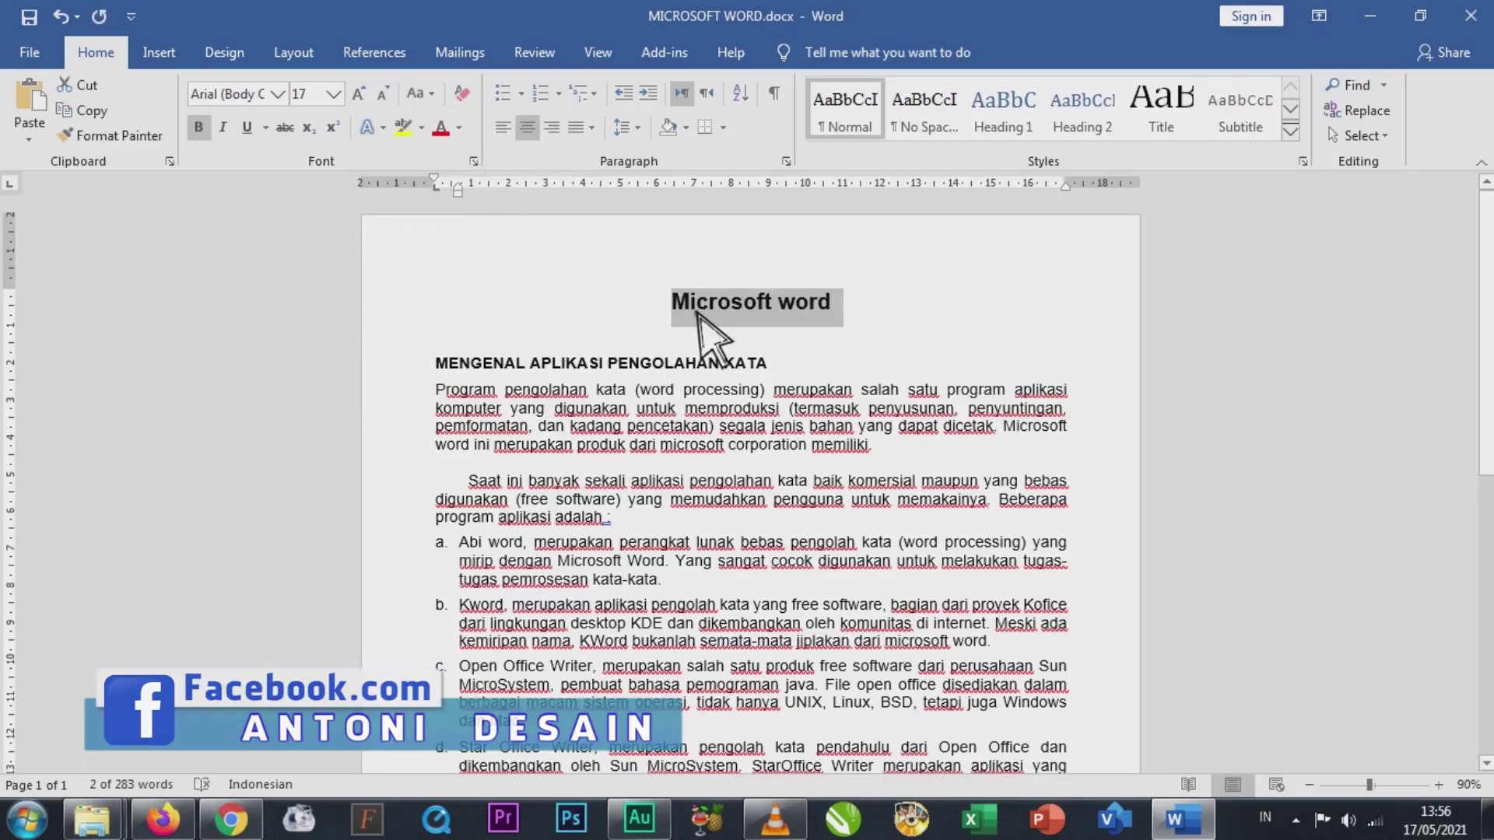
left_click(427, 94)
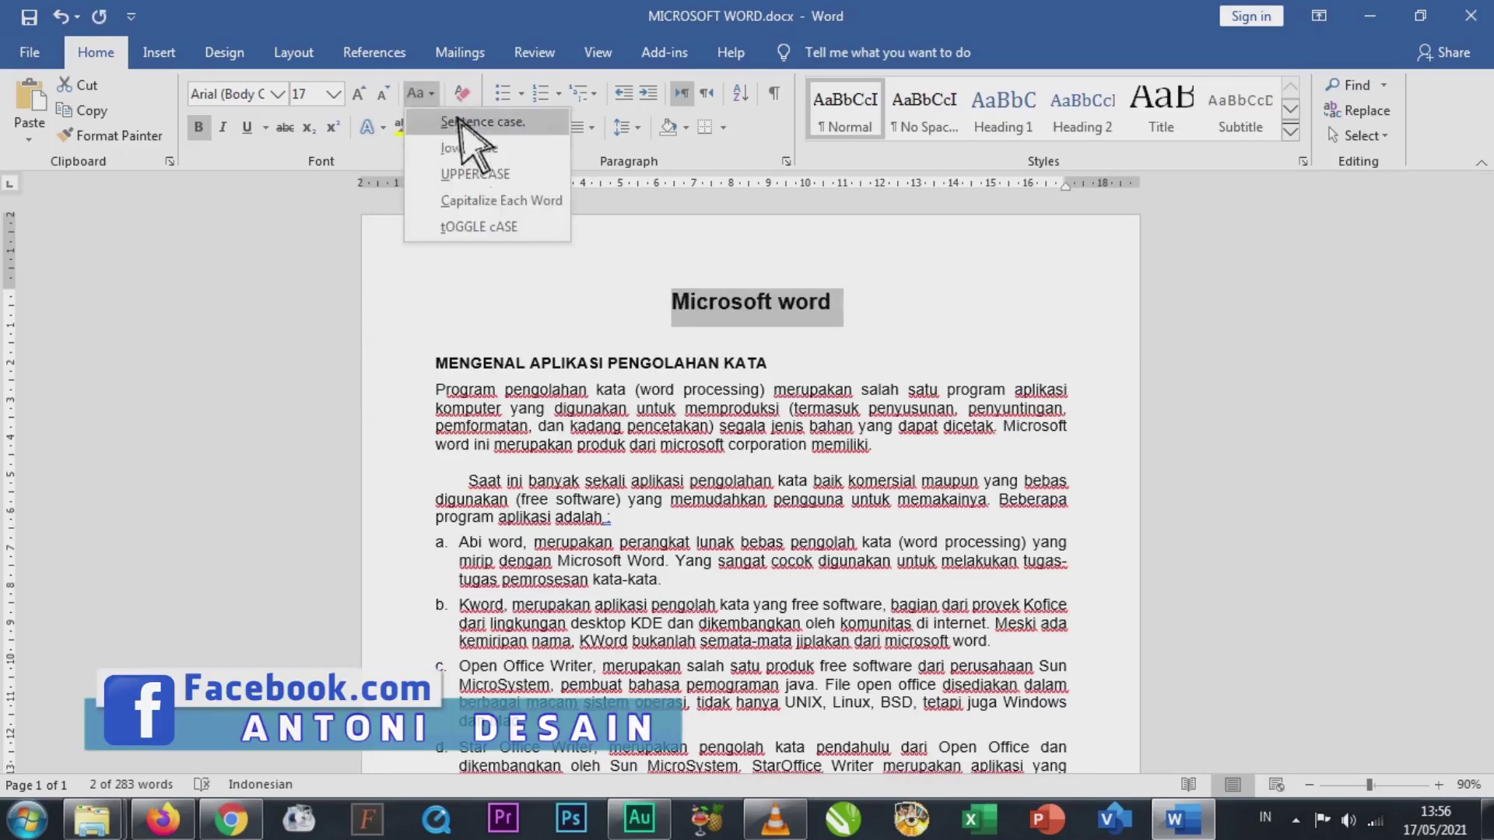
left_click(477, 149)
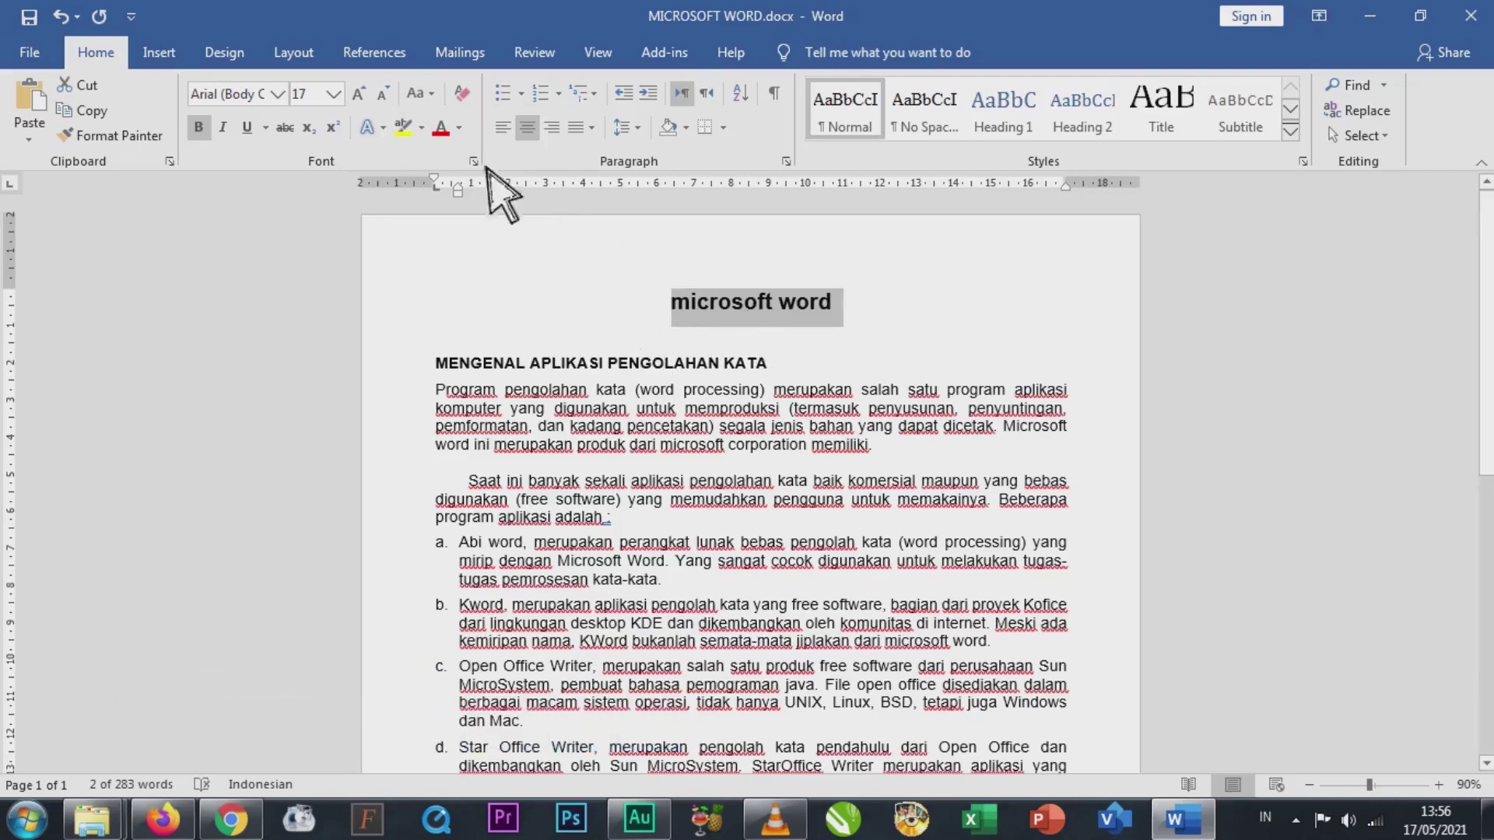
left_click(427, 94)
left_click(481, 175)
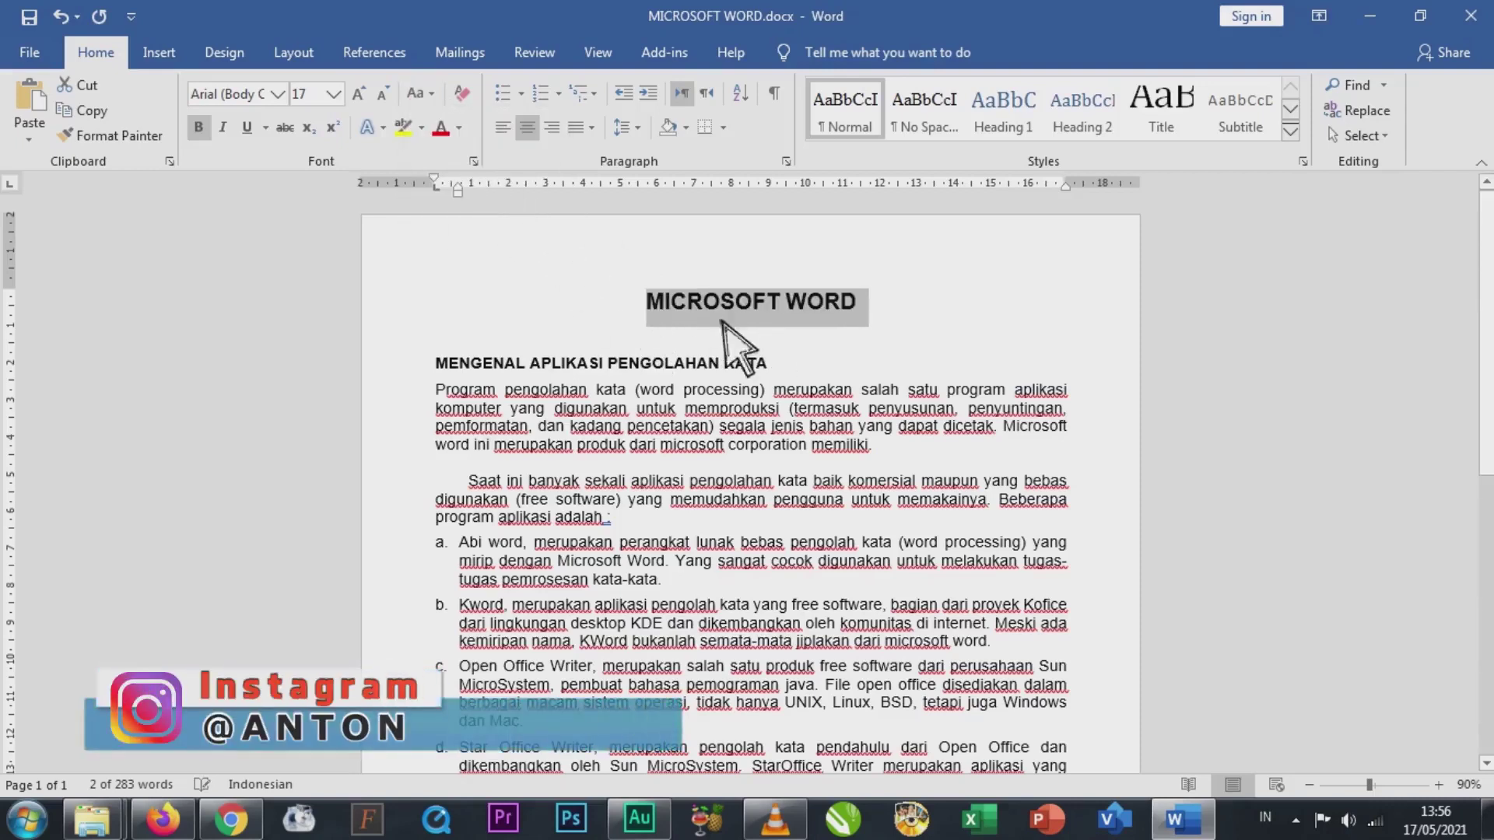
left_click(424, 94)
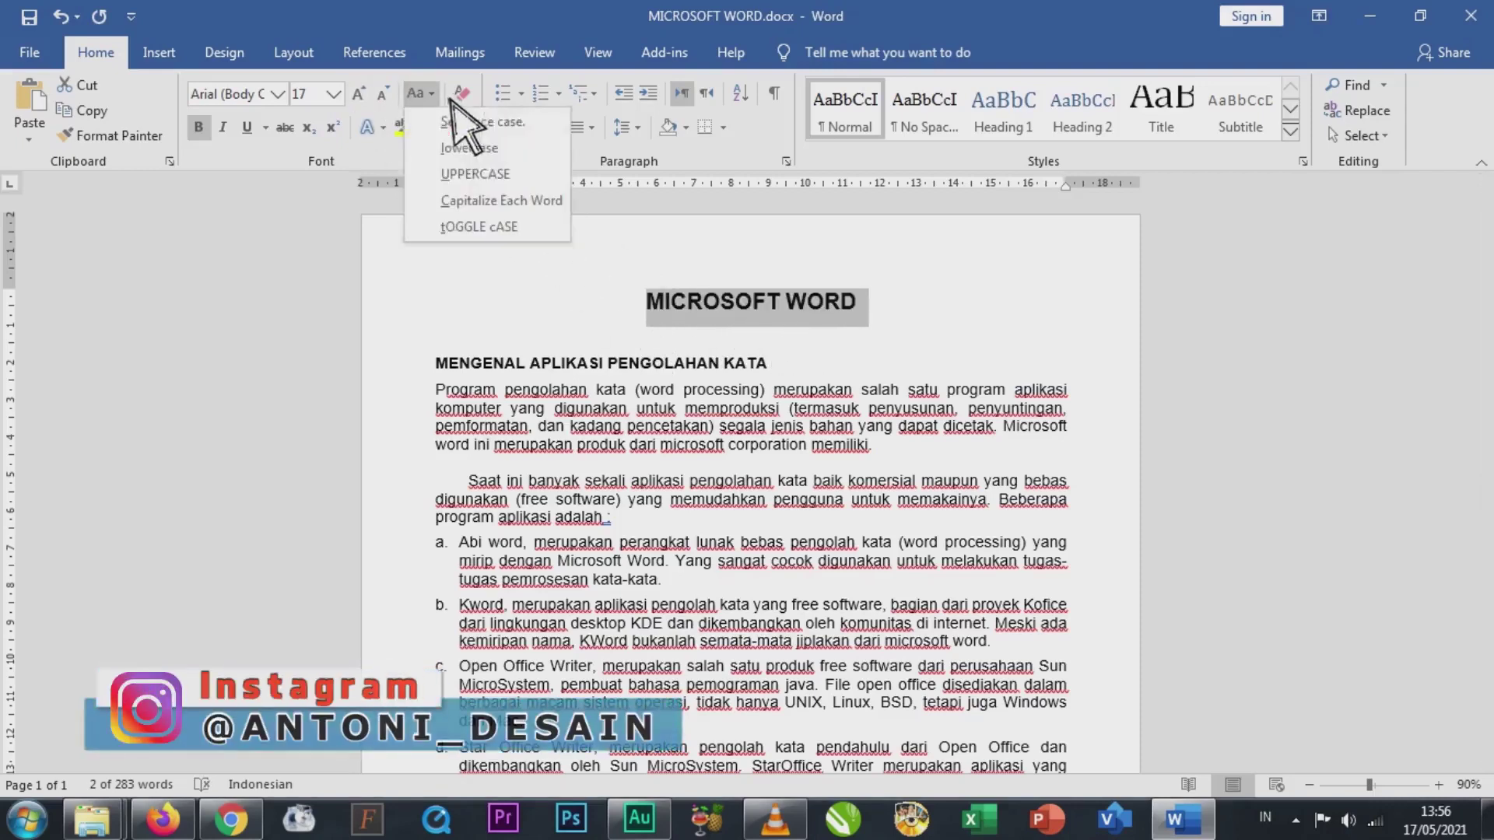
left_click(501, 200)
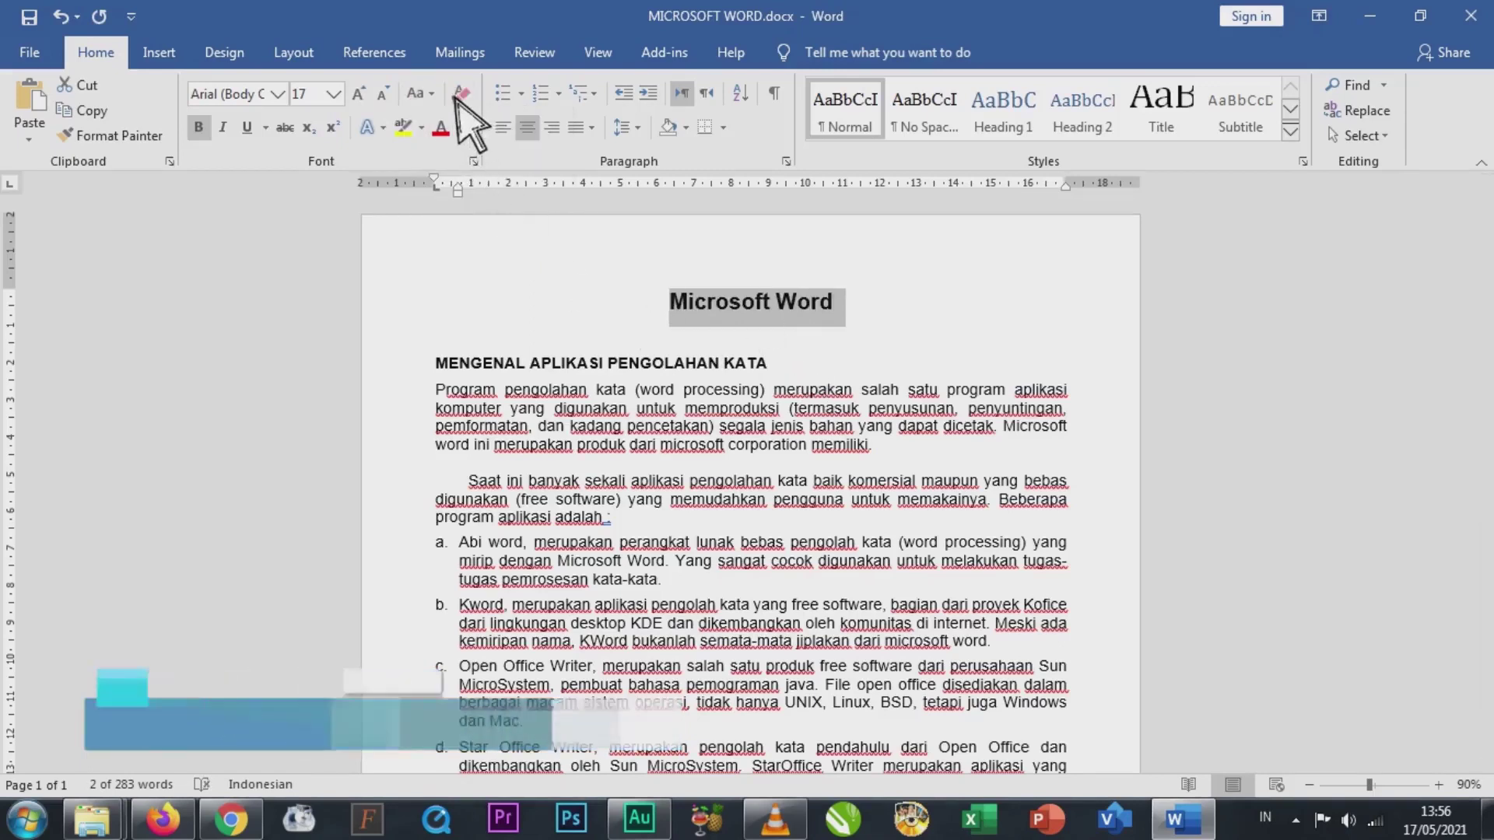
left_click(426, 93)
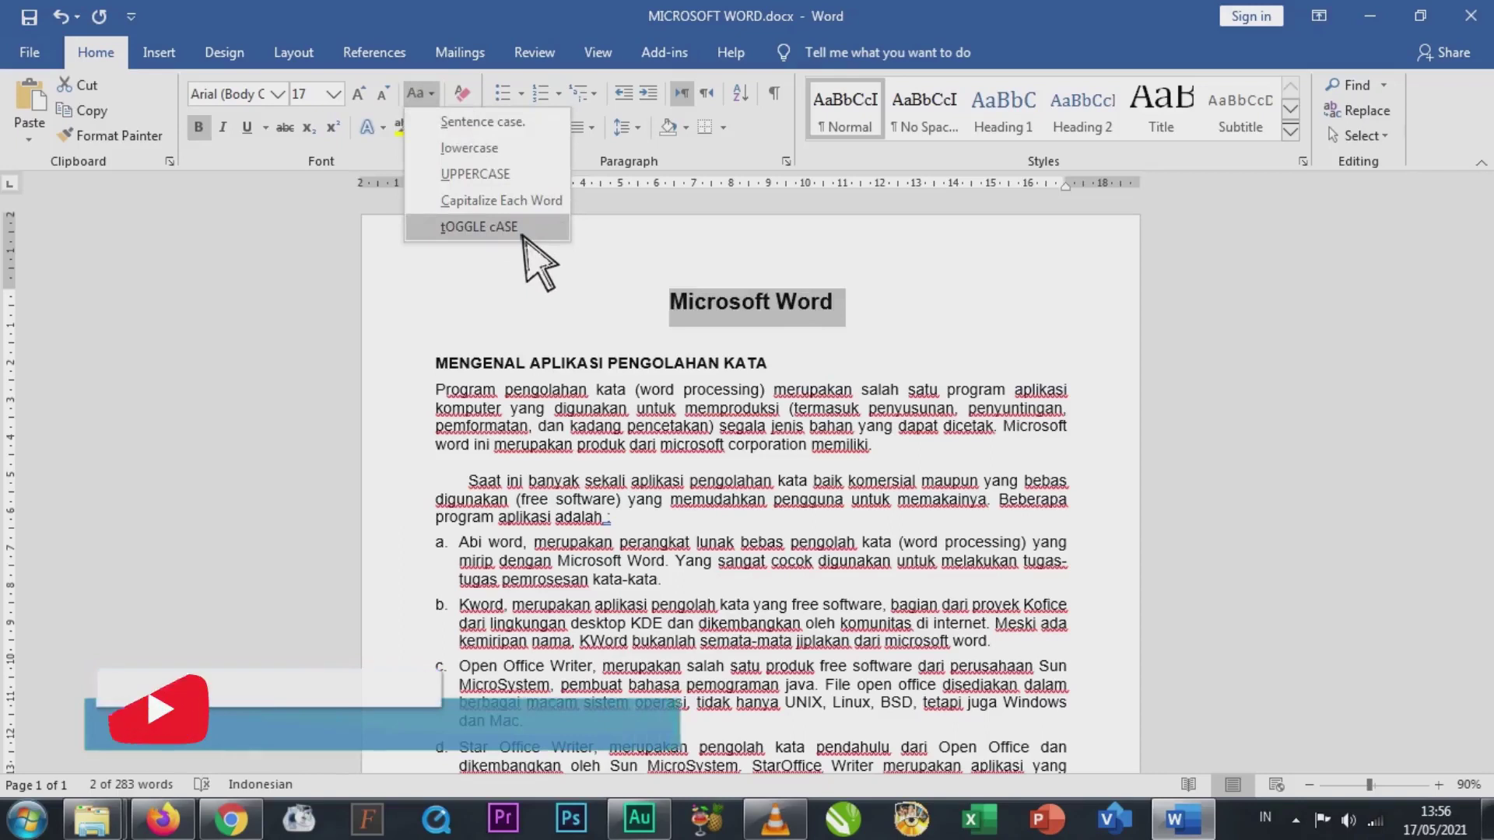
left_click(498, 227)
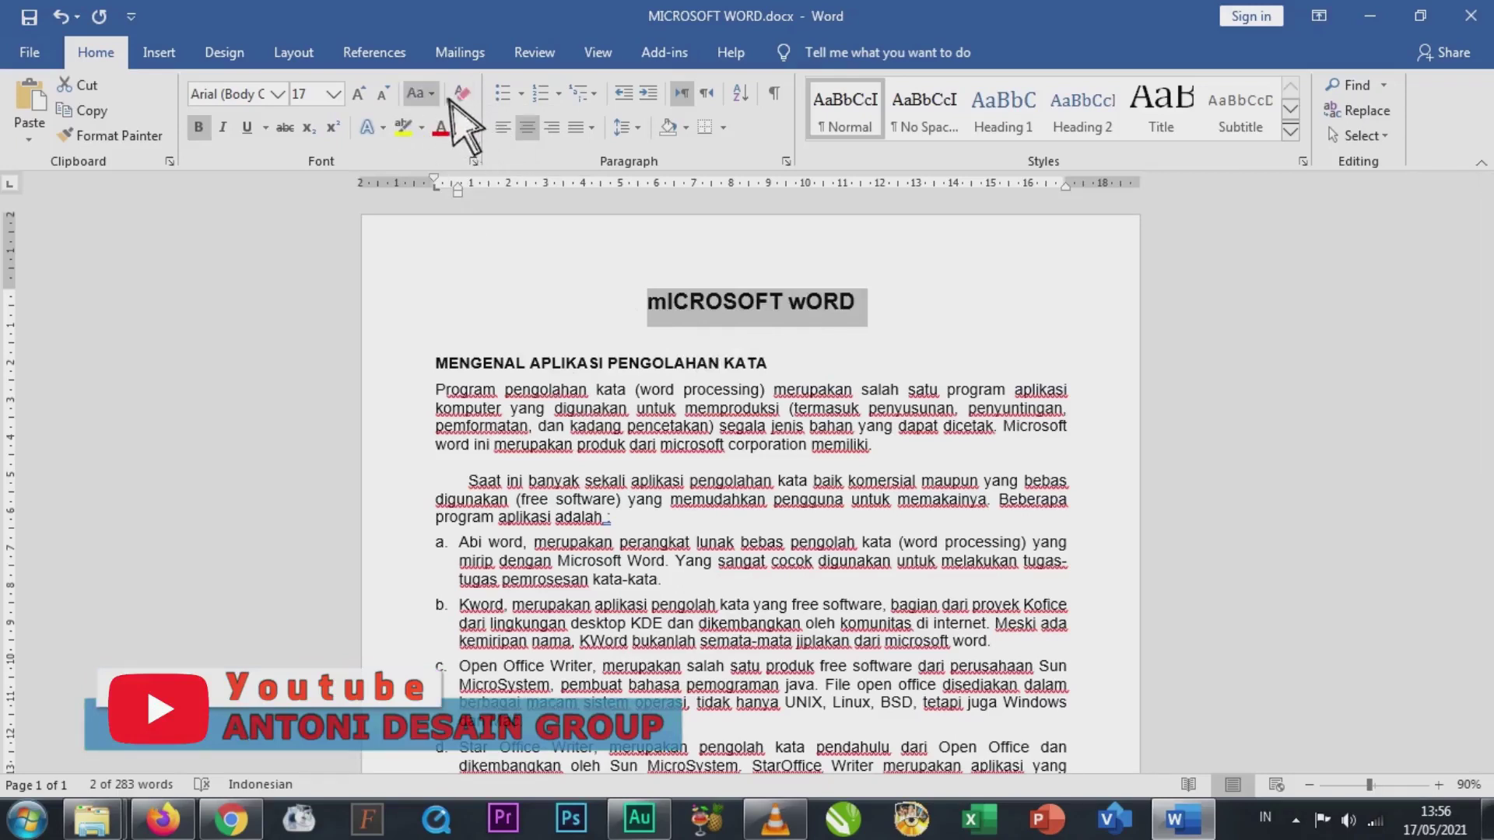
left_click(420, 94)
left_click(473, 174)
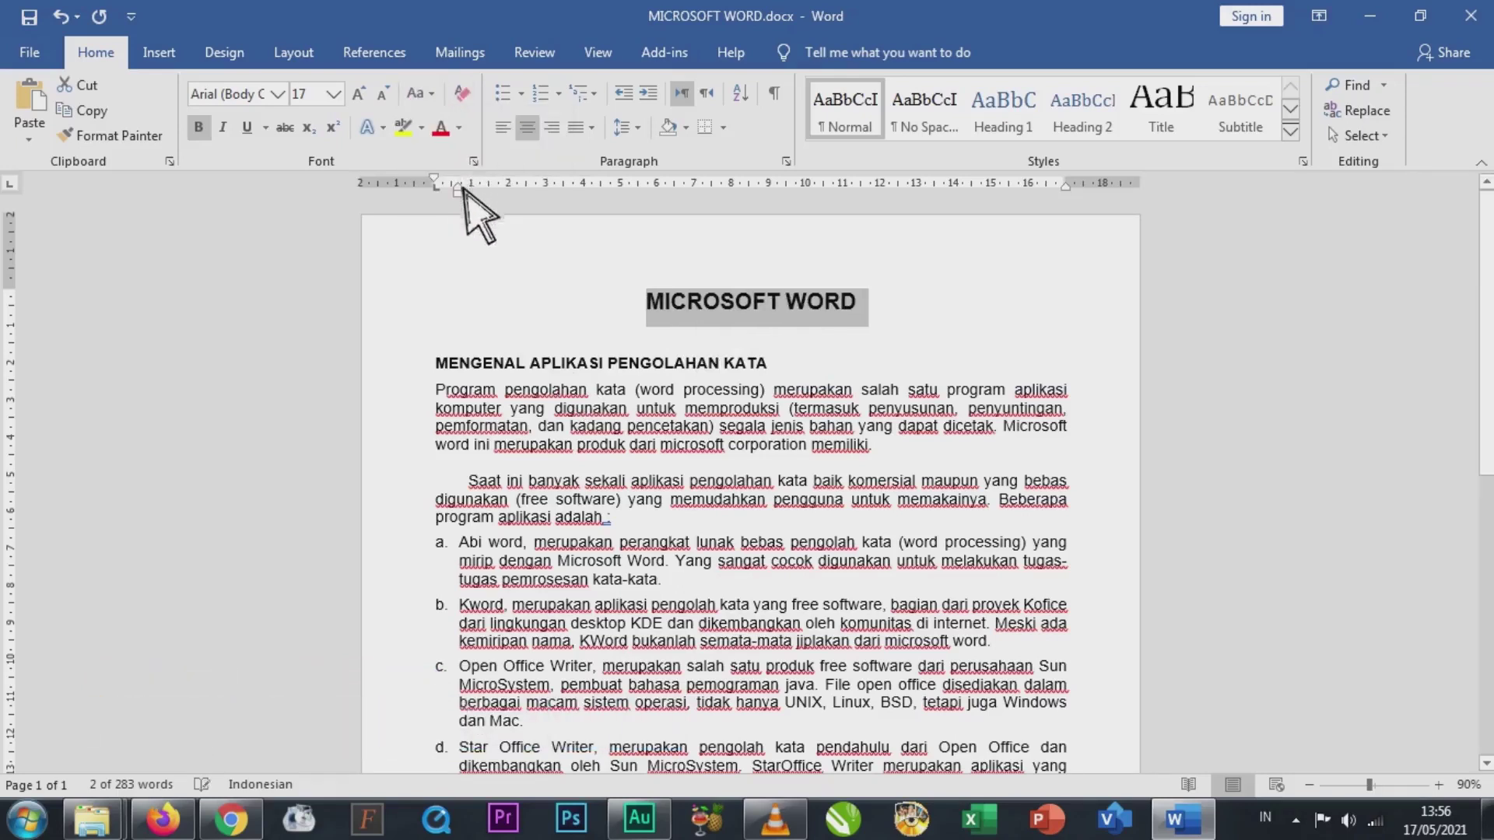
- Apply Sentence case, lowercase, then UPPERCASE to the first paragraph via Change Case
left_click_drag(420, 393, 408, 443)
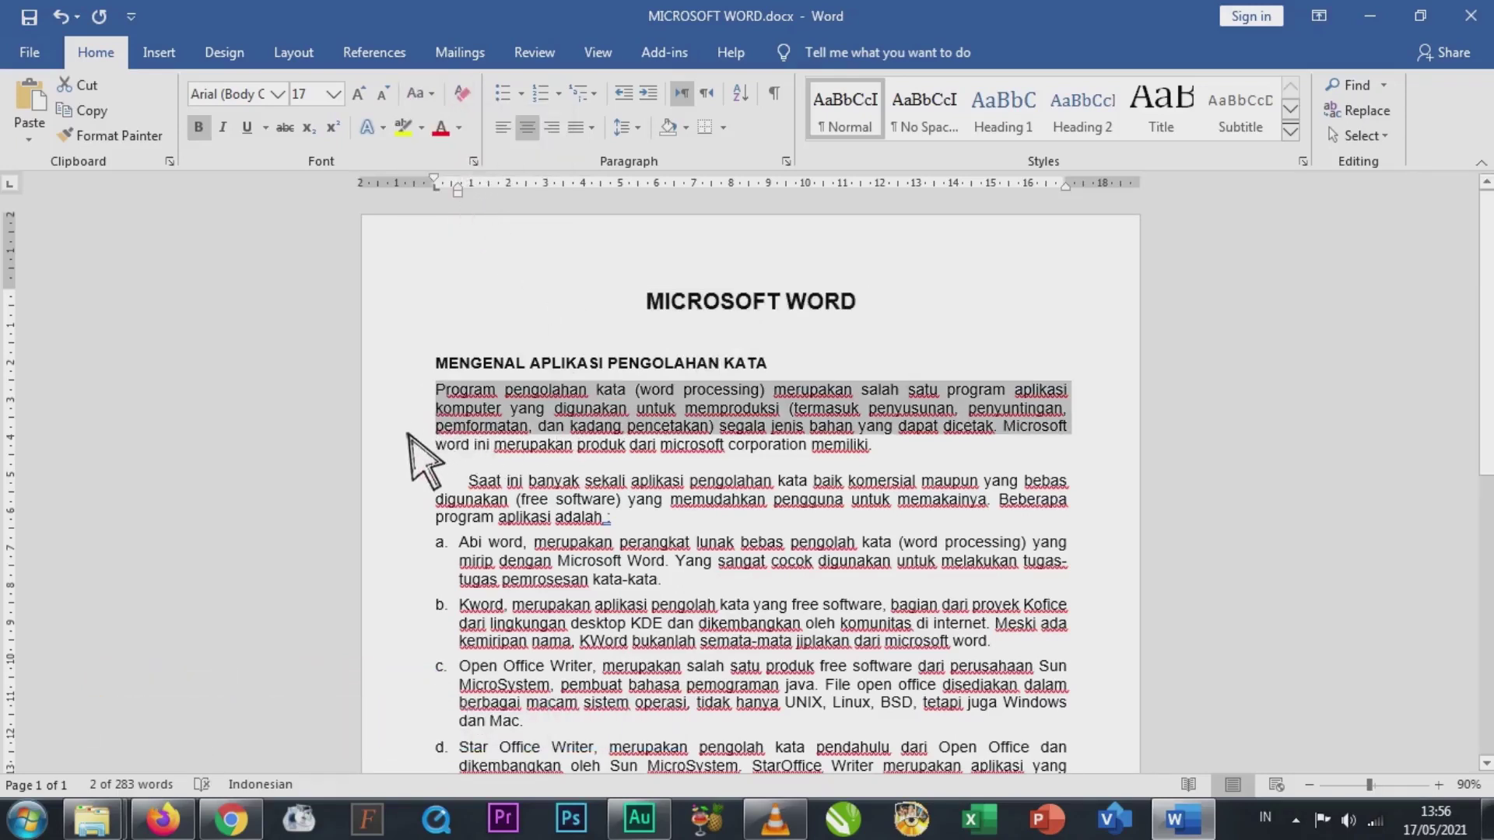
left_click(424, 93)
left_click(465, 122)
left_click(428, 93)
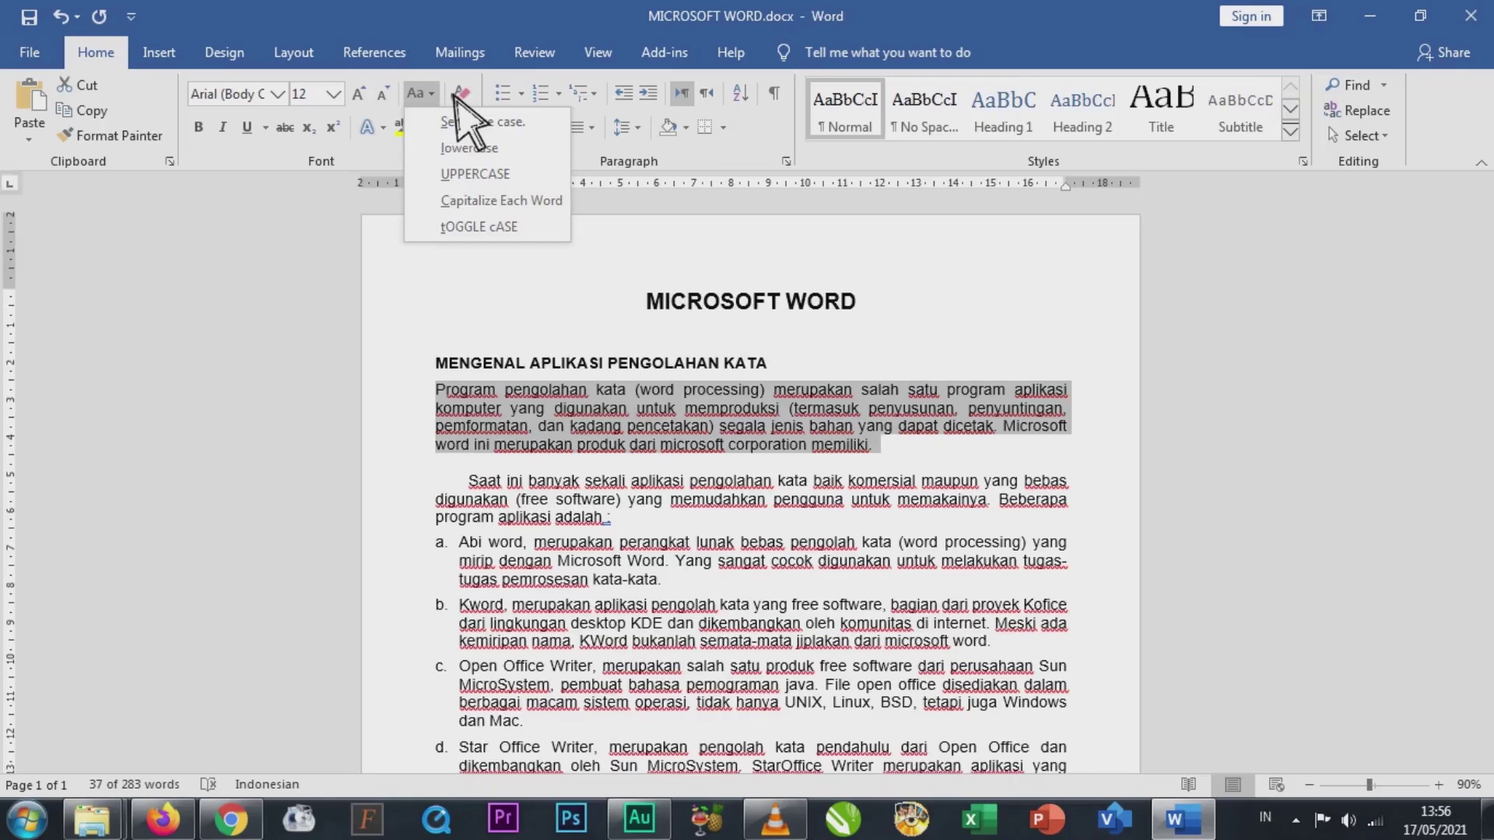
left_click(471, 149)
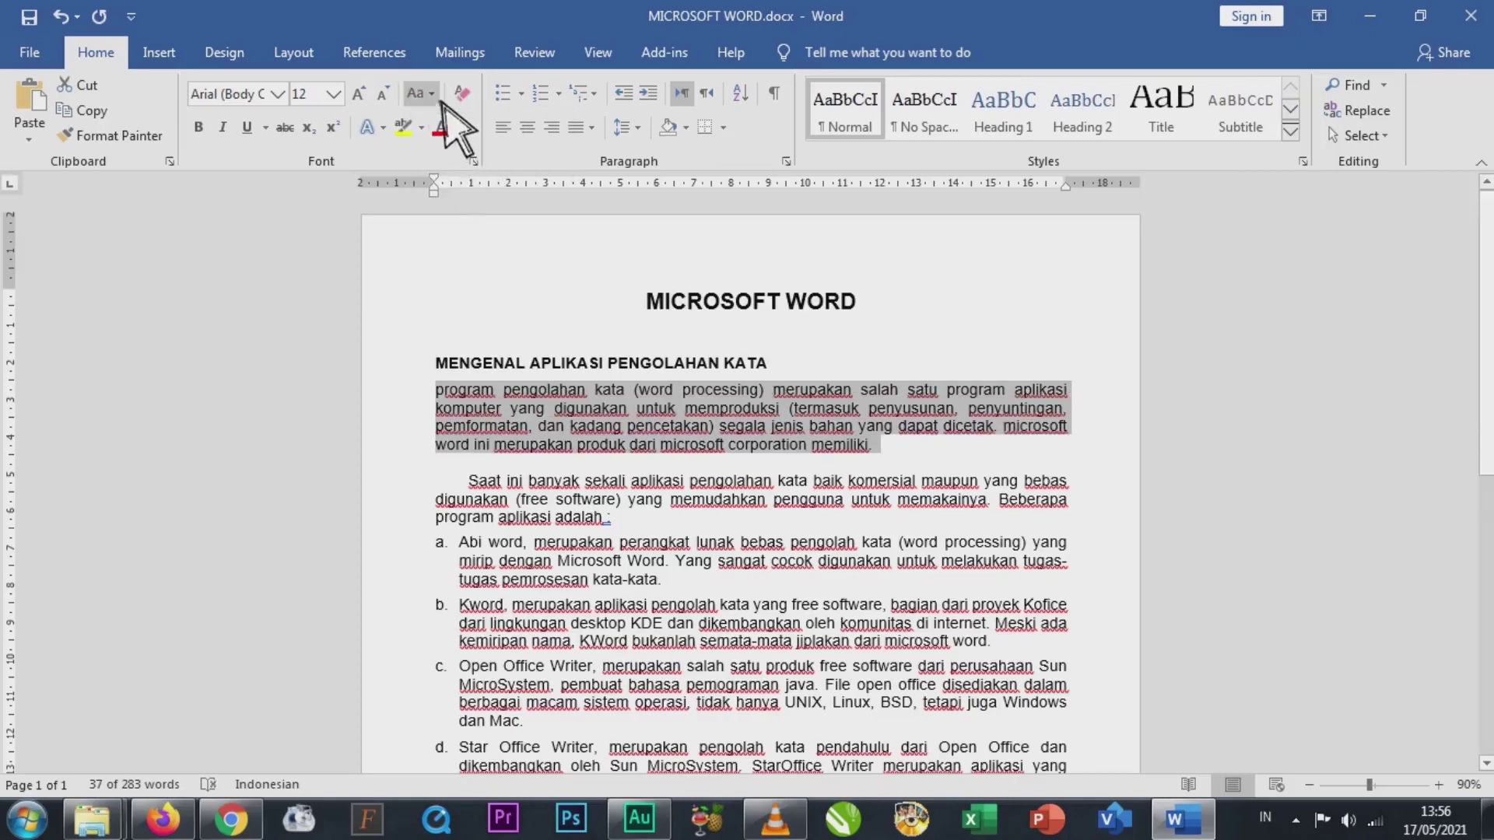
left_click(428, 93)
left_click(475, 178)
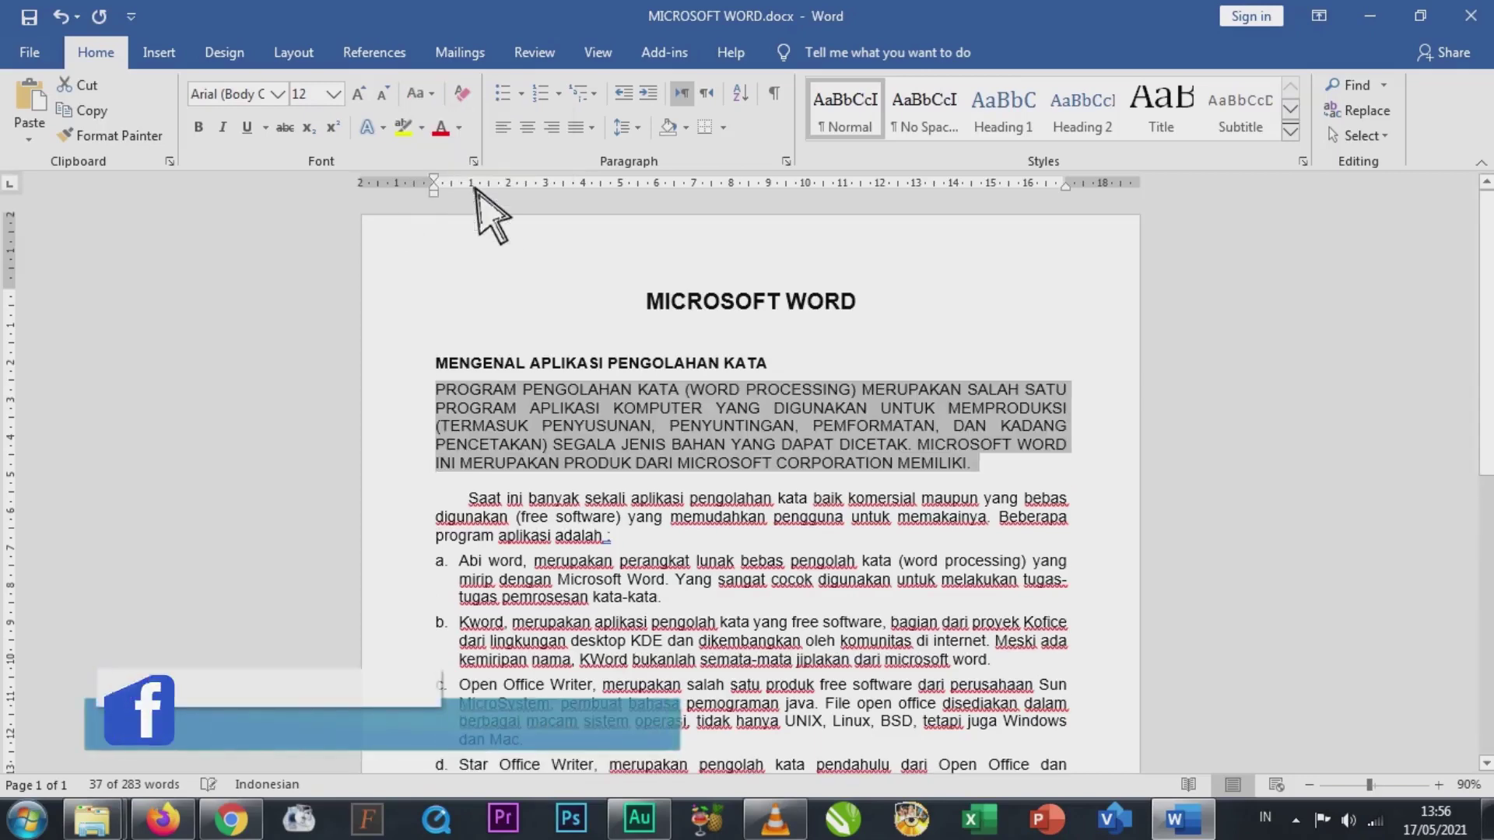
- Apply Capitalize Each Word, then tOGGLE cASE, finishing with Sentence case on the paragraph
left_click(435, 94)
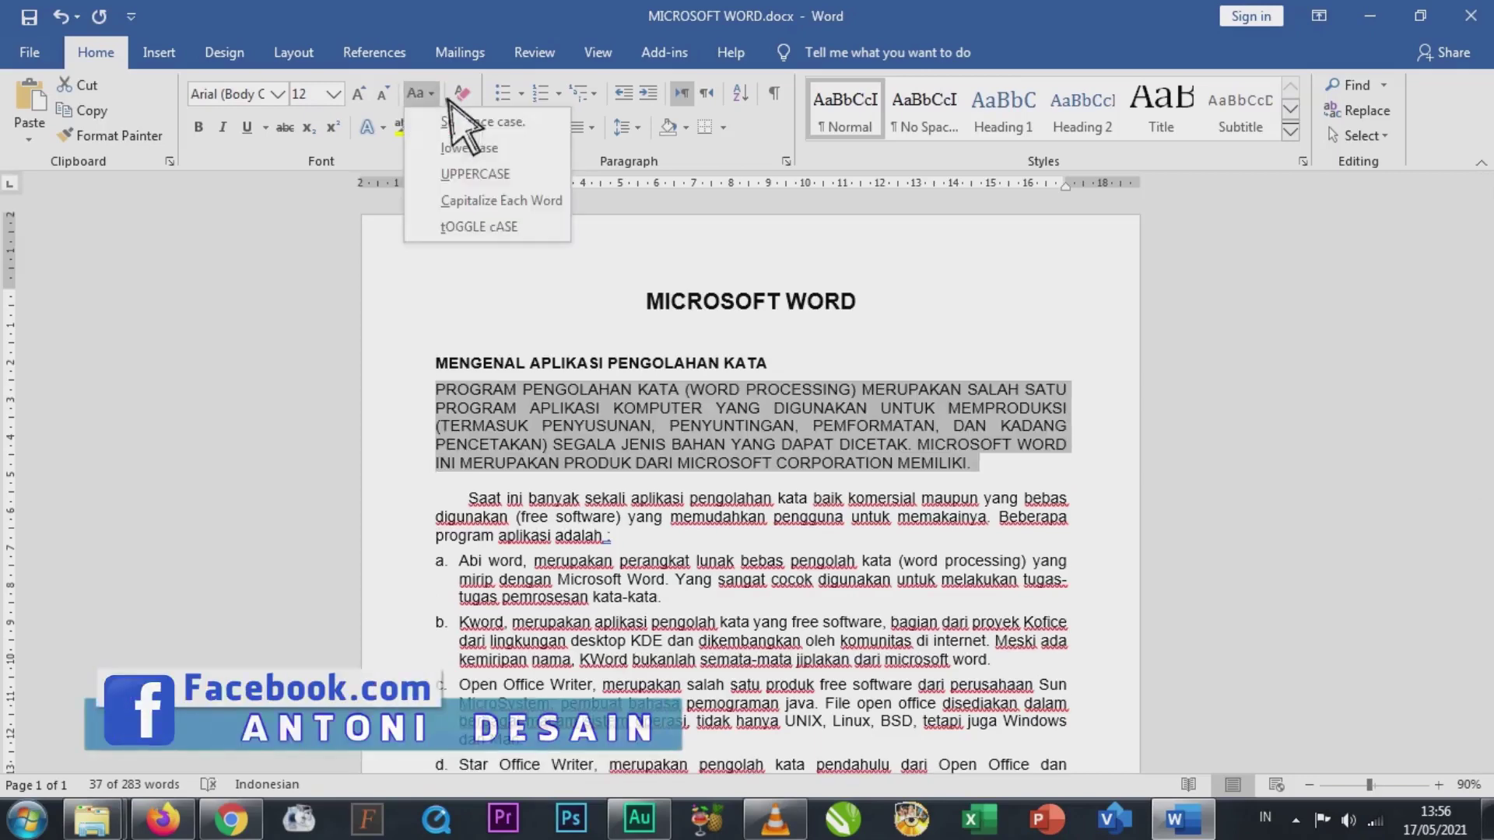
left_click(470, 201)
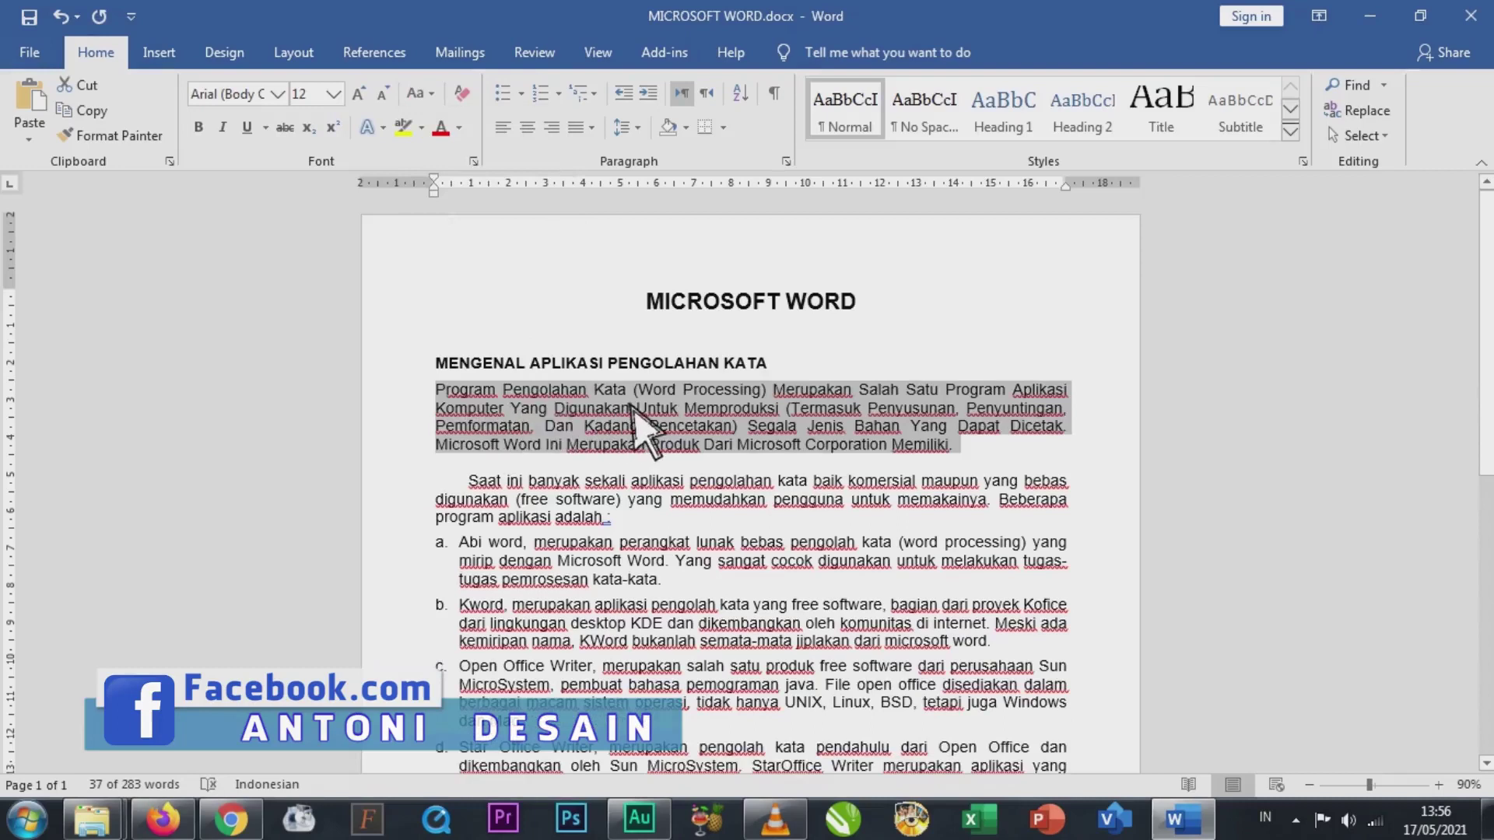
left_click(432, 94)
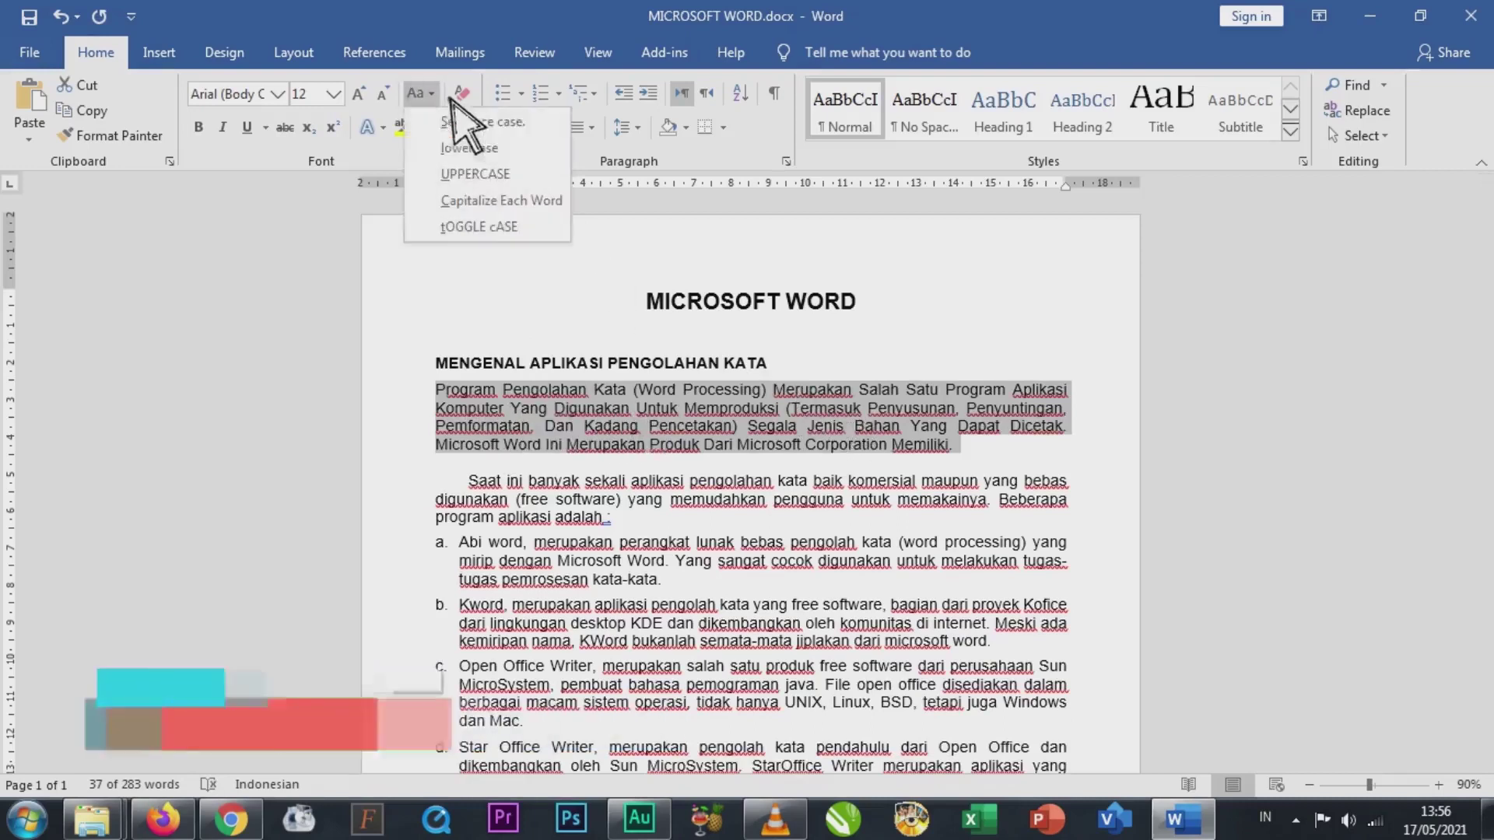
left_click(478, 227)
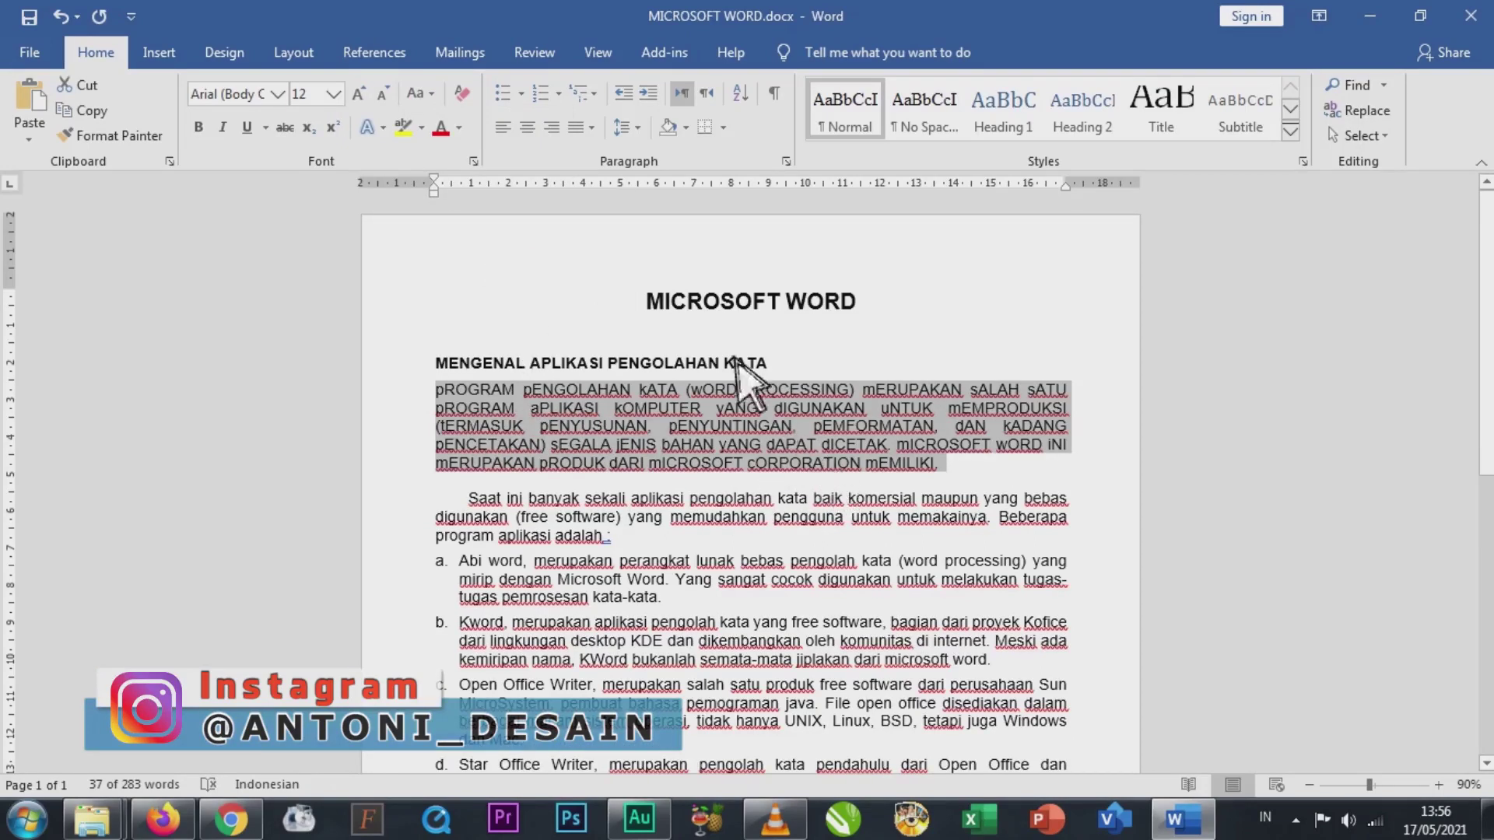
left_click(432, 95)
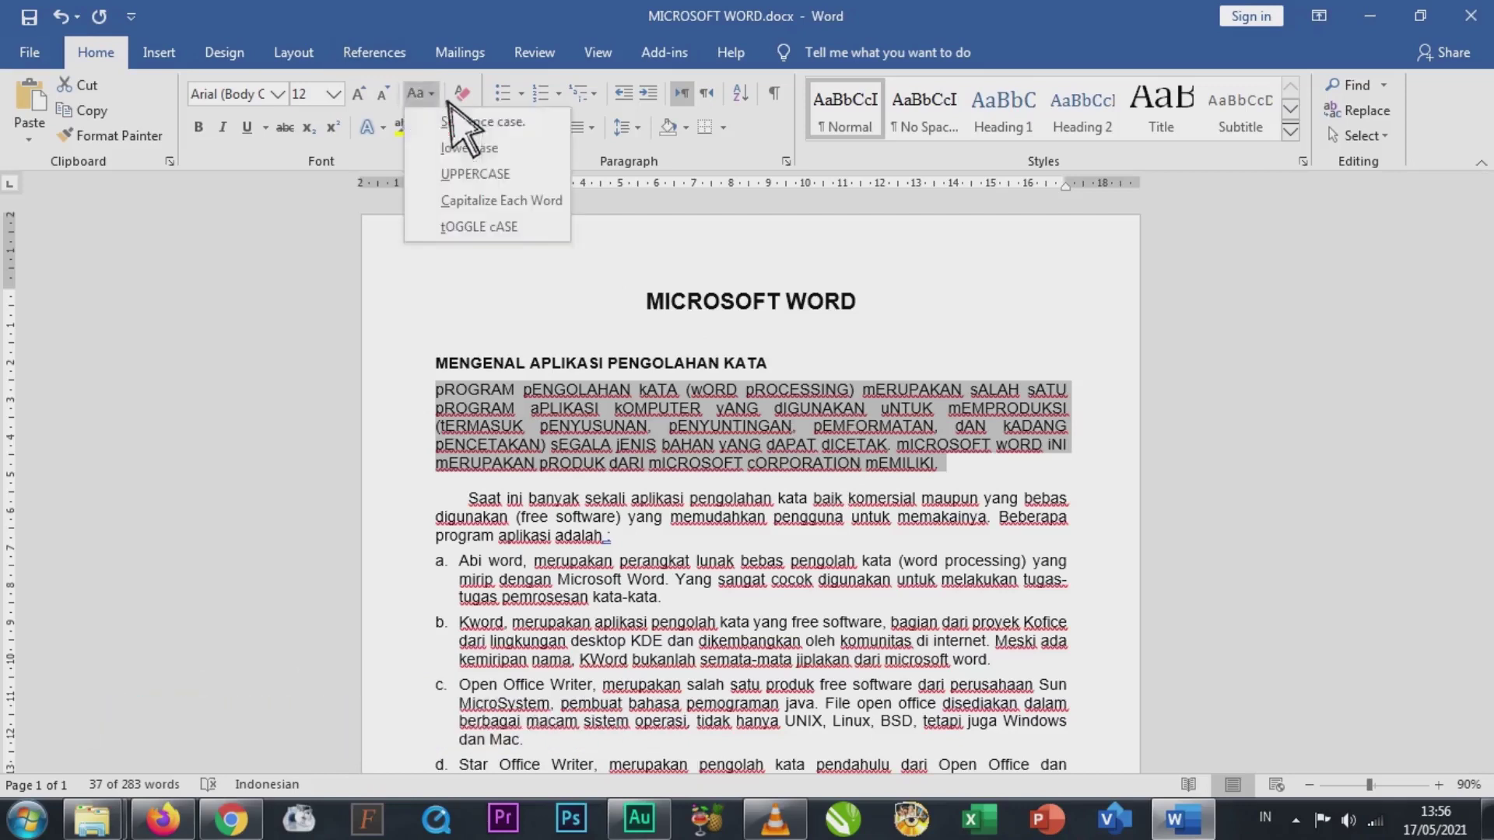
left_click(476, 124)
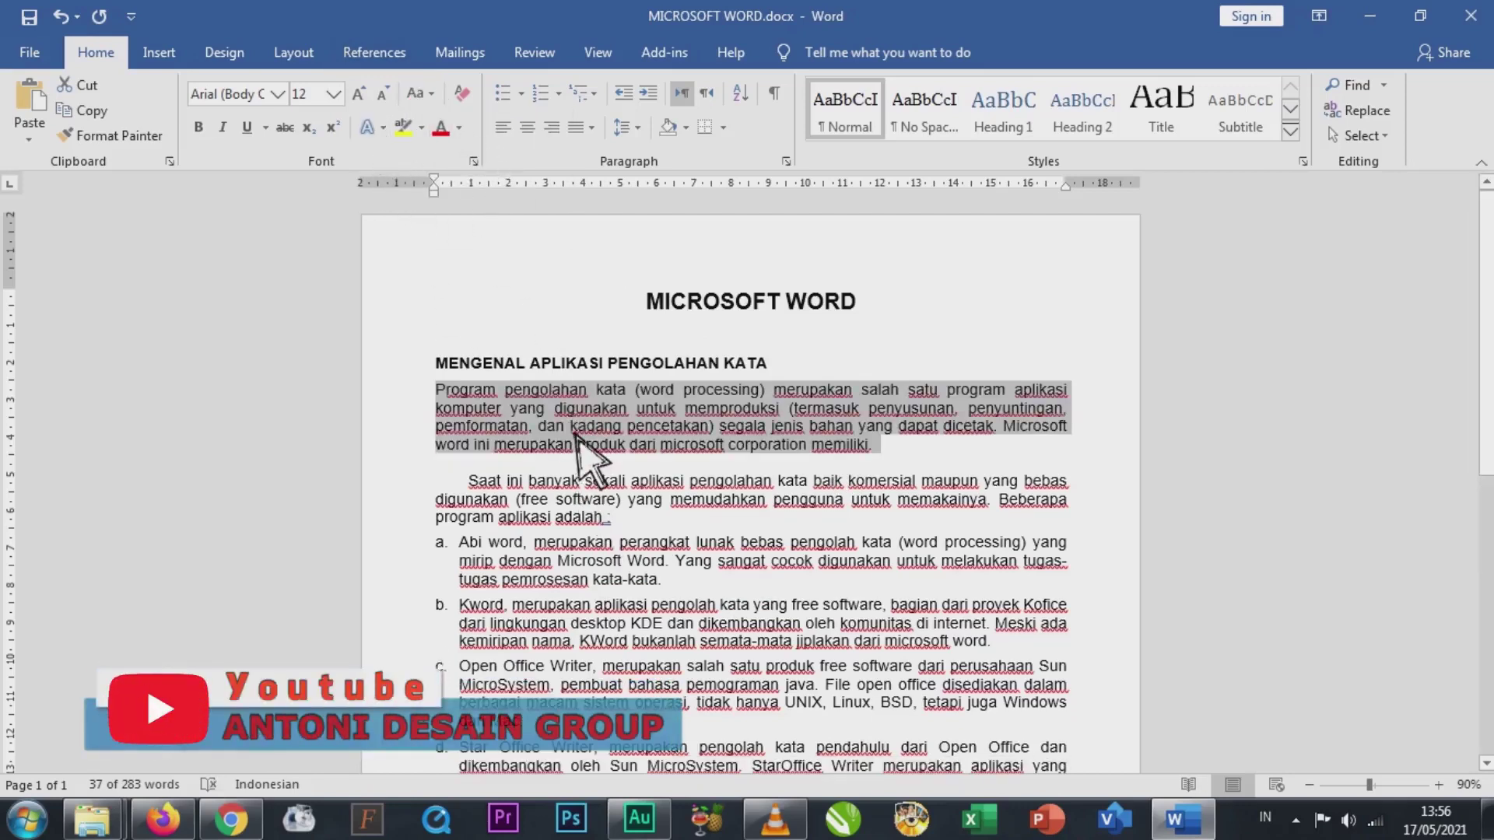
left_click(576, 428)
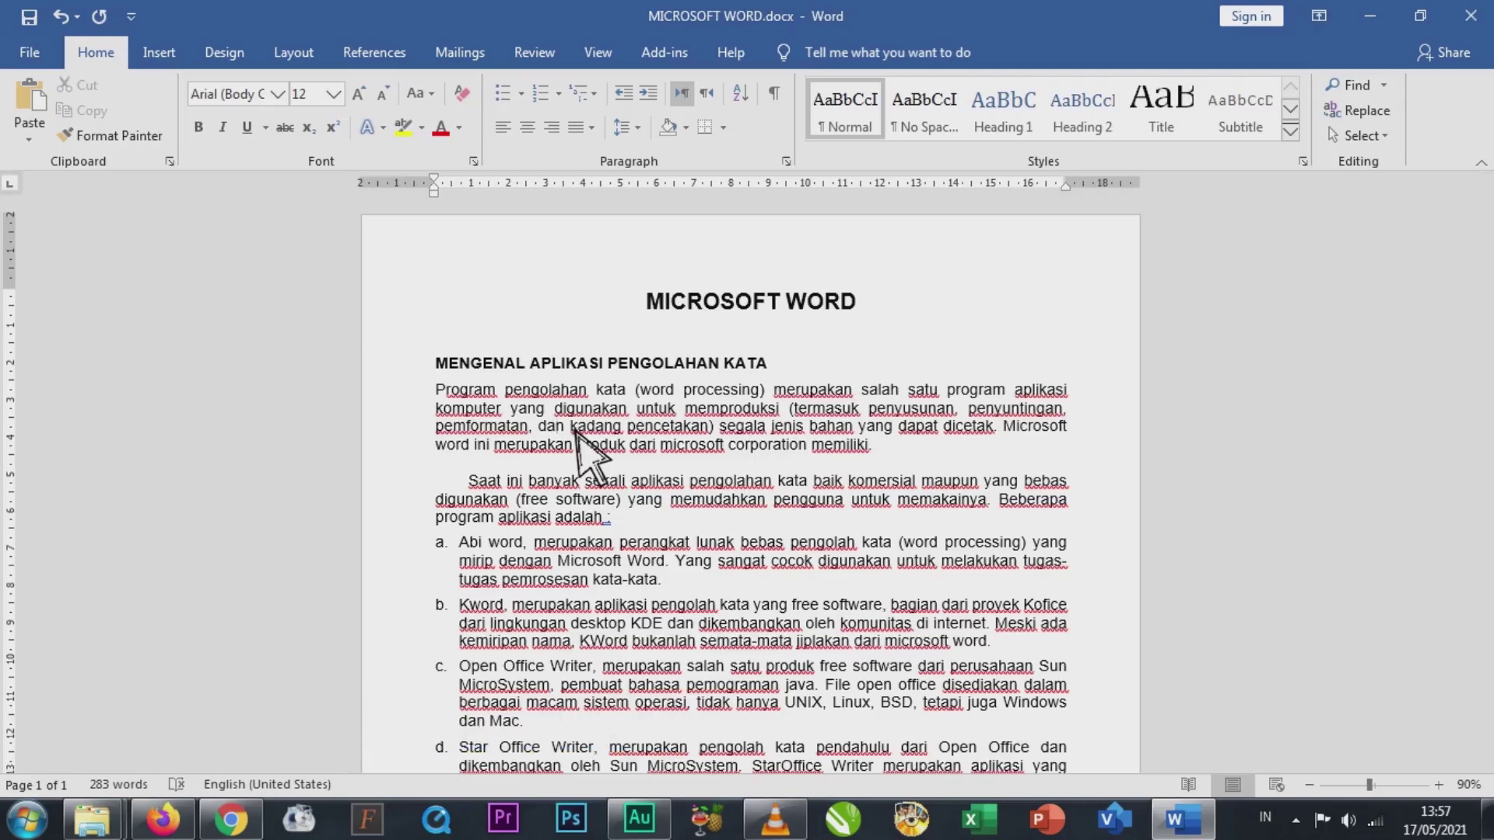
- Cycle the title's case with Shift+F3 until it reads 'microsoft word'
left_click(427, 307)
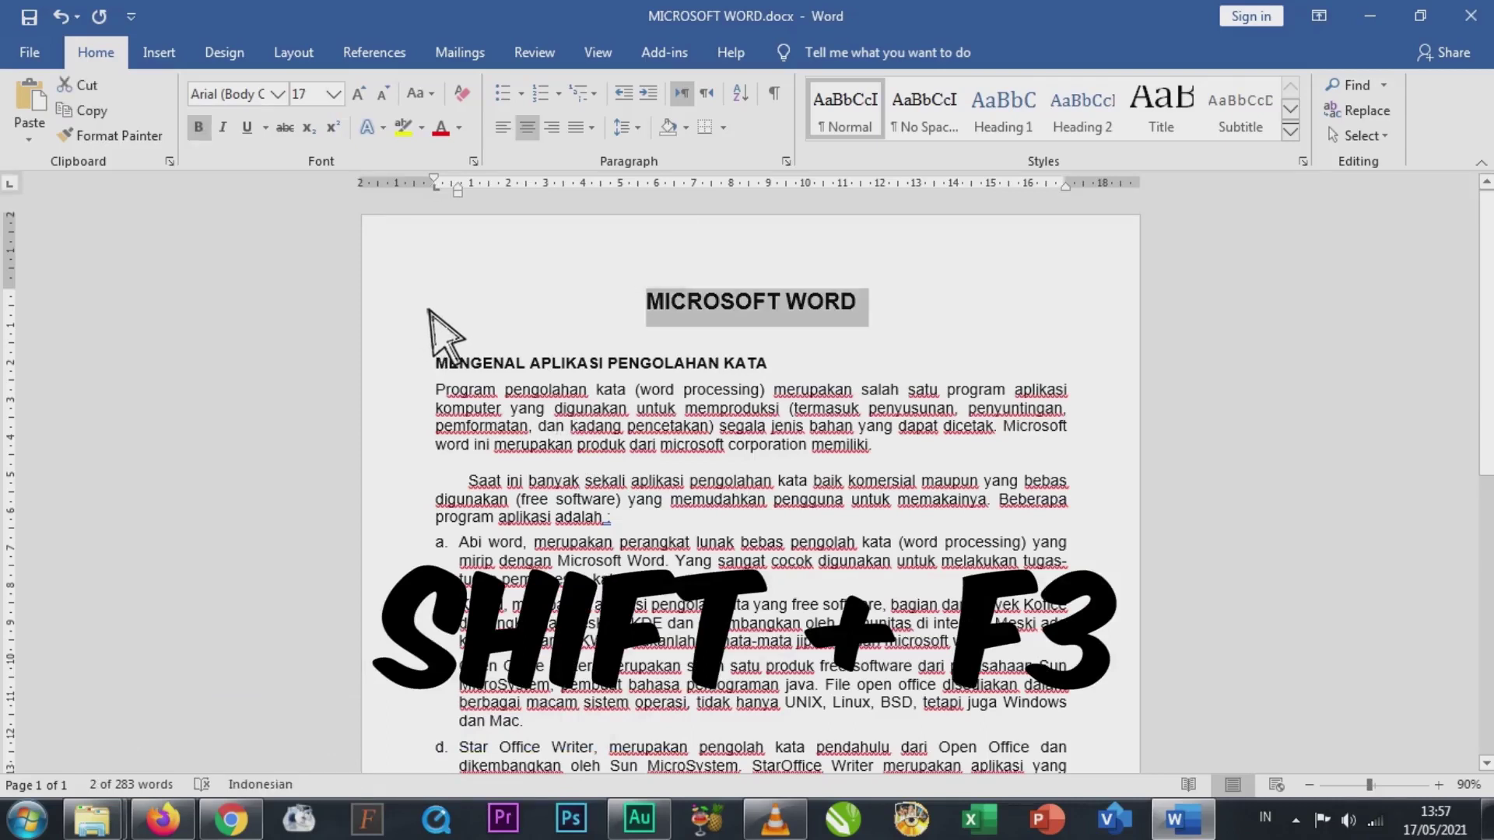
key("shift+F3")
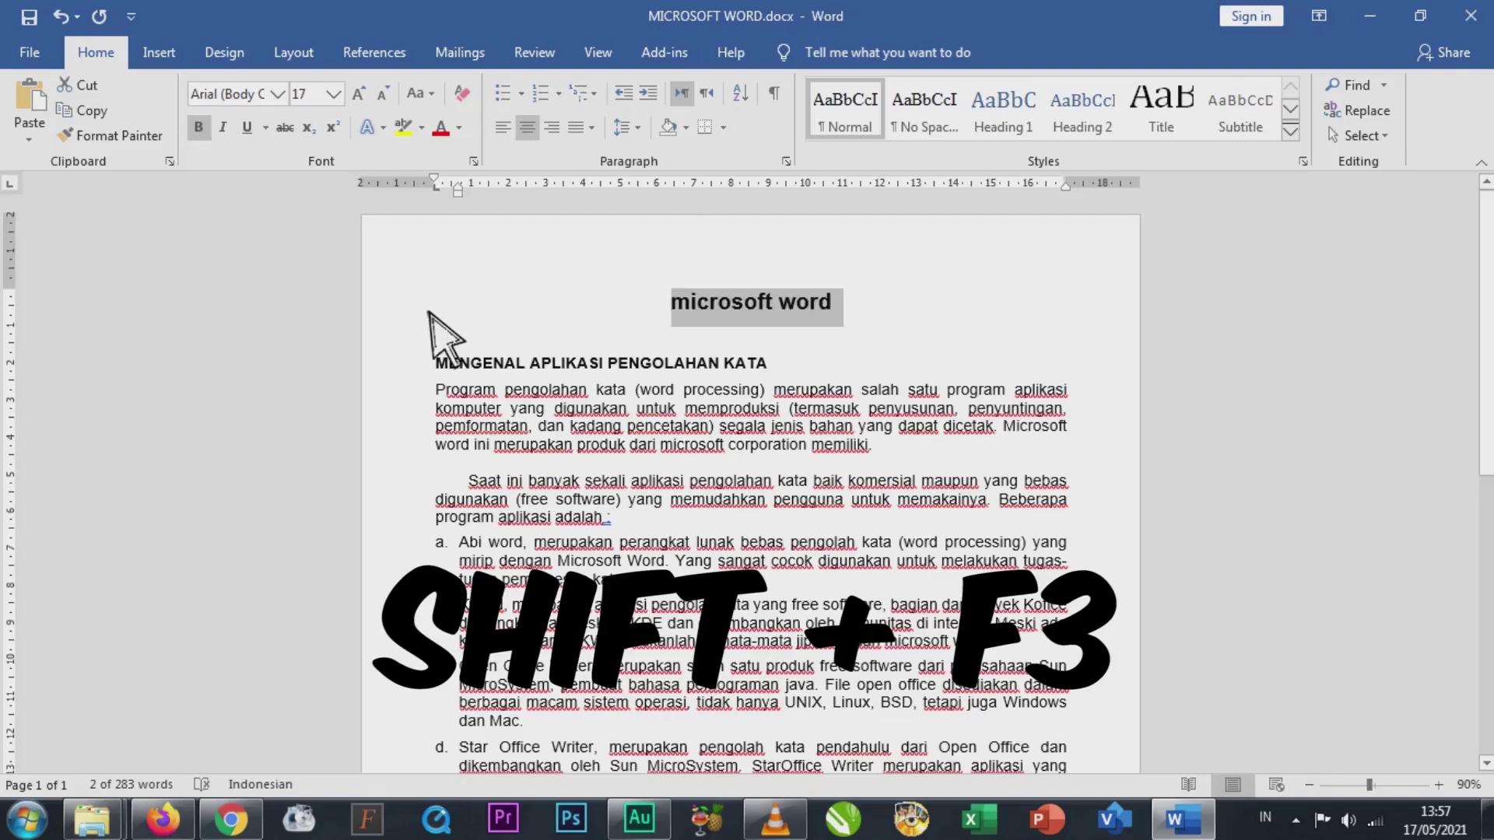
key("shift+F3")
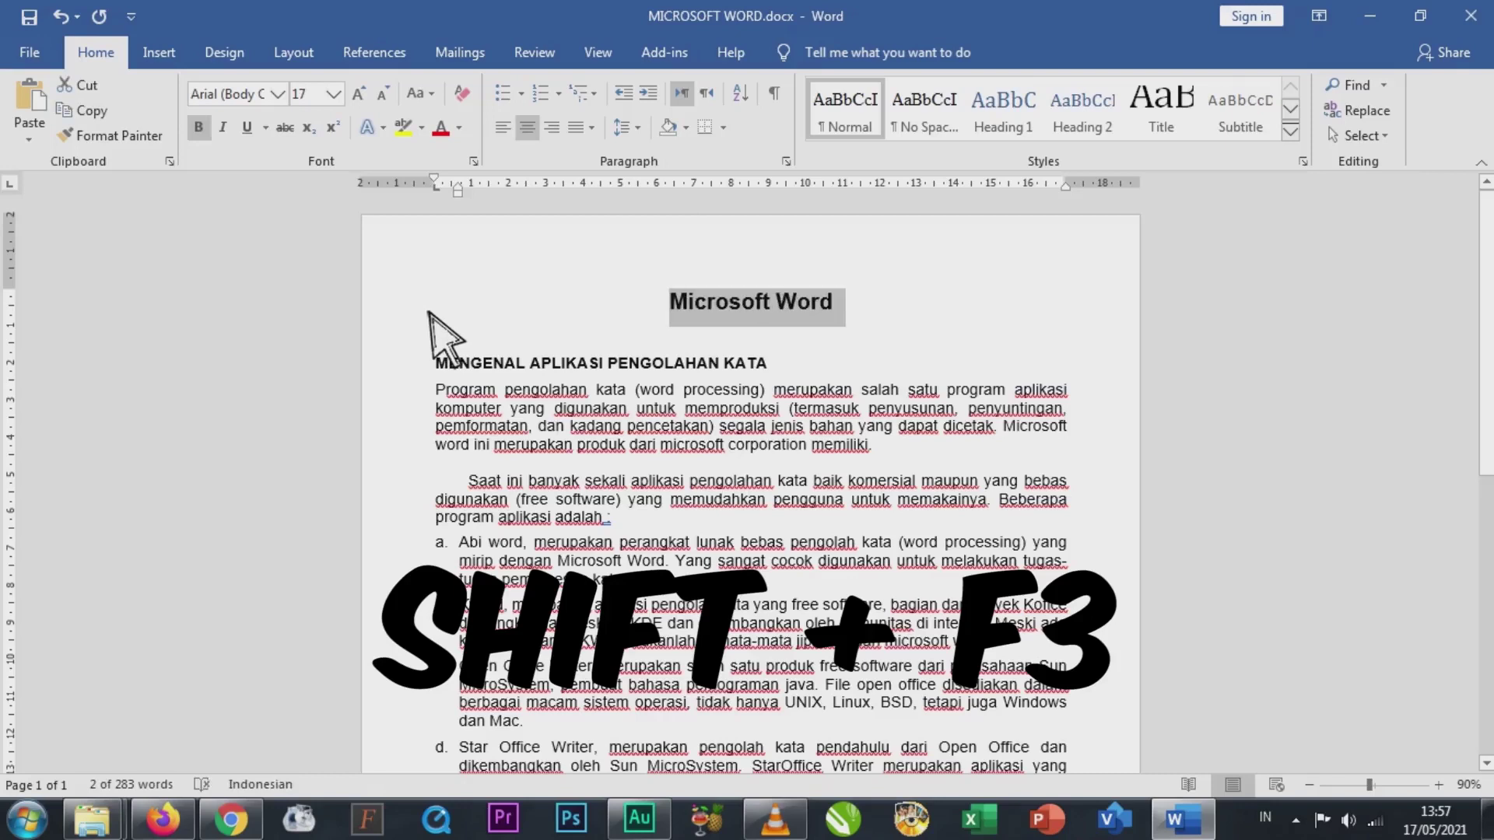
key("shift+F3")
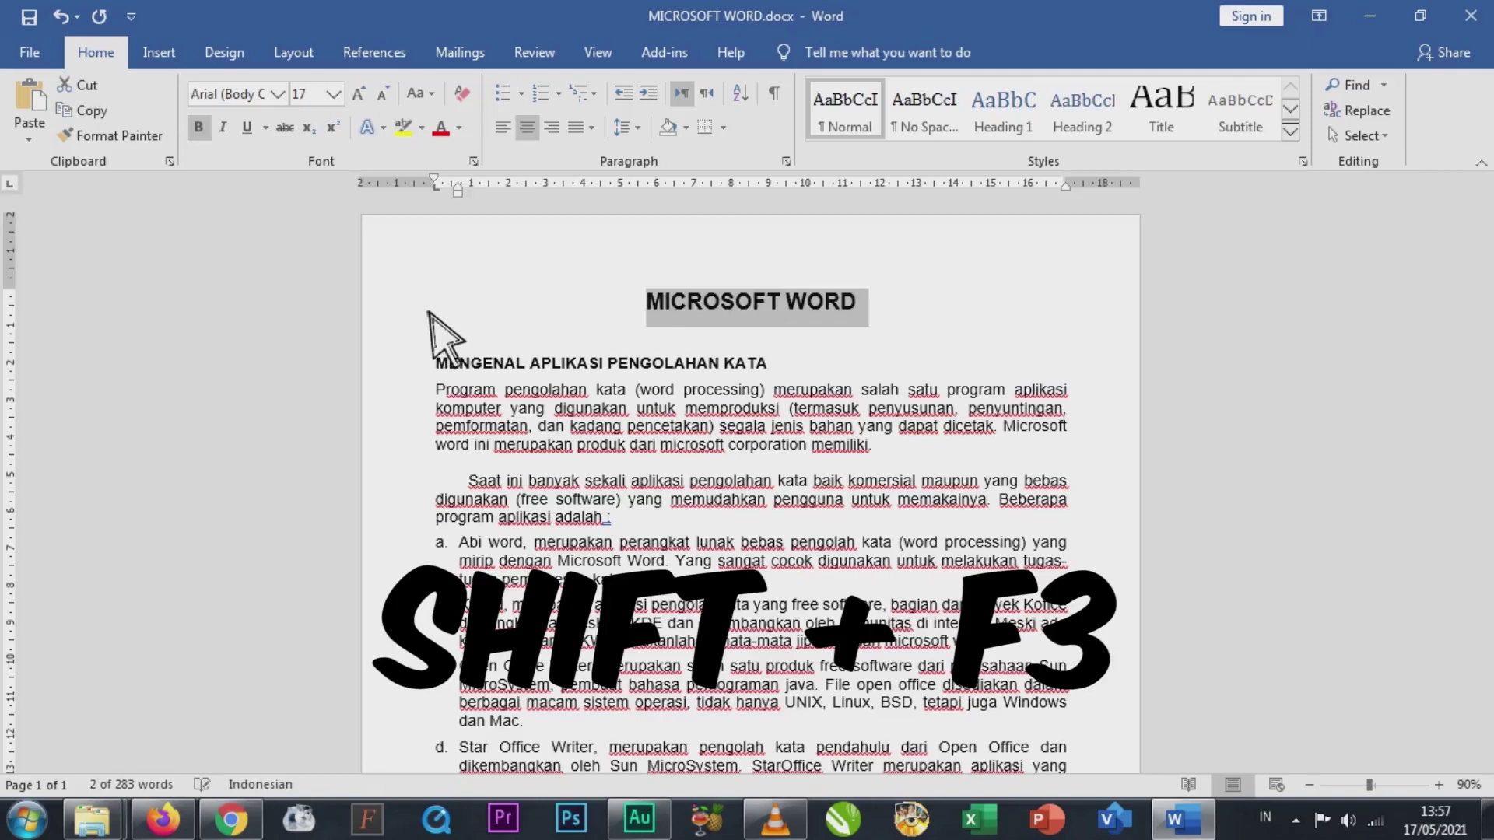
key("shift+F3")
key("shift+F3")
key("shift+F3")
key("shift+F3")
key("shift+F3")
key("shift+F3")
key("shift+F3")
key("shift+F3")
key("shift+F3")
key("shift+F3")
left_click_drag(424, 401, 415, 446)
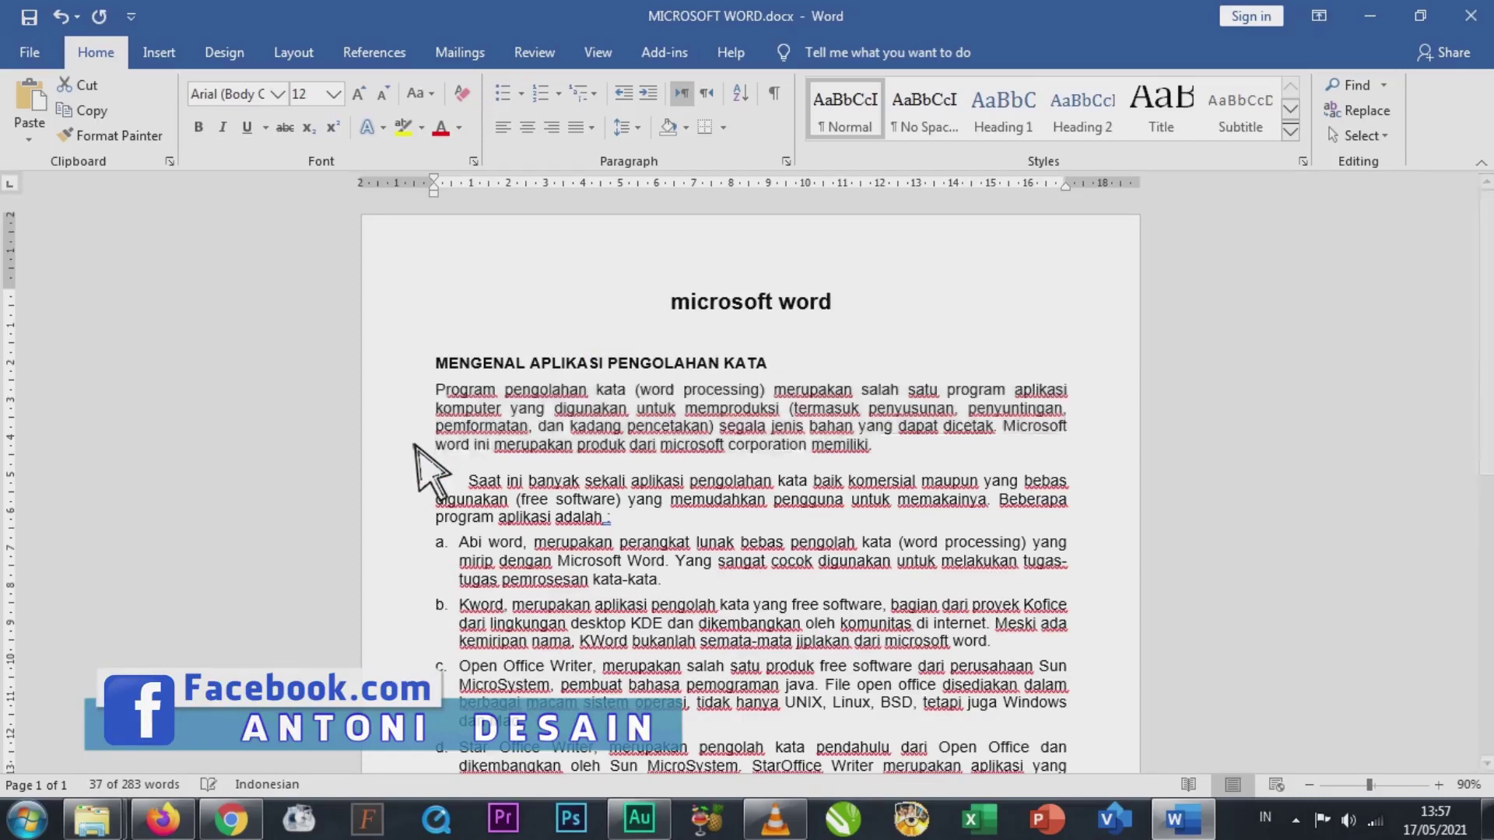
key("shift+F3")
key("shift+F3")
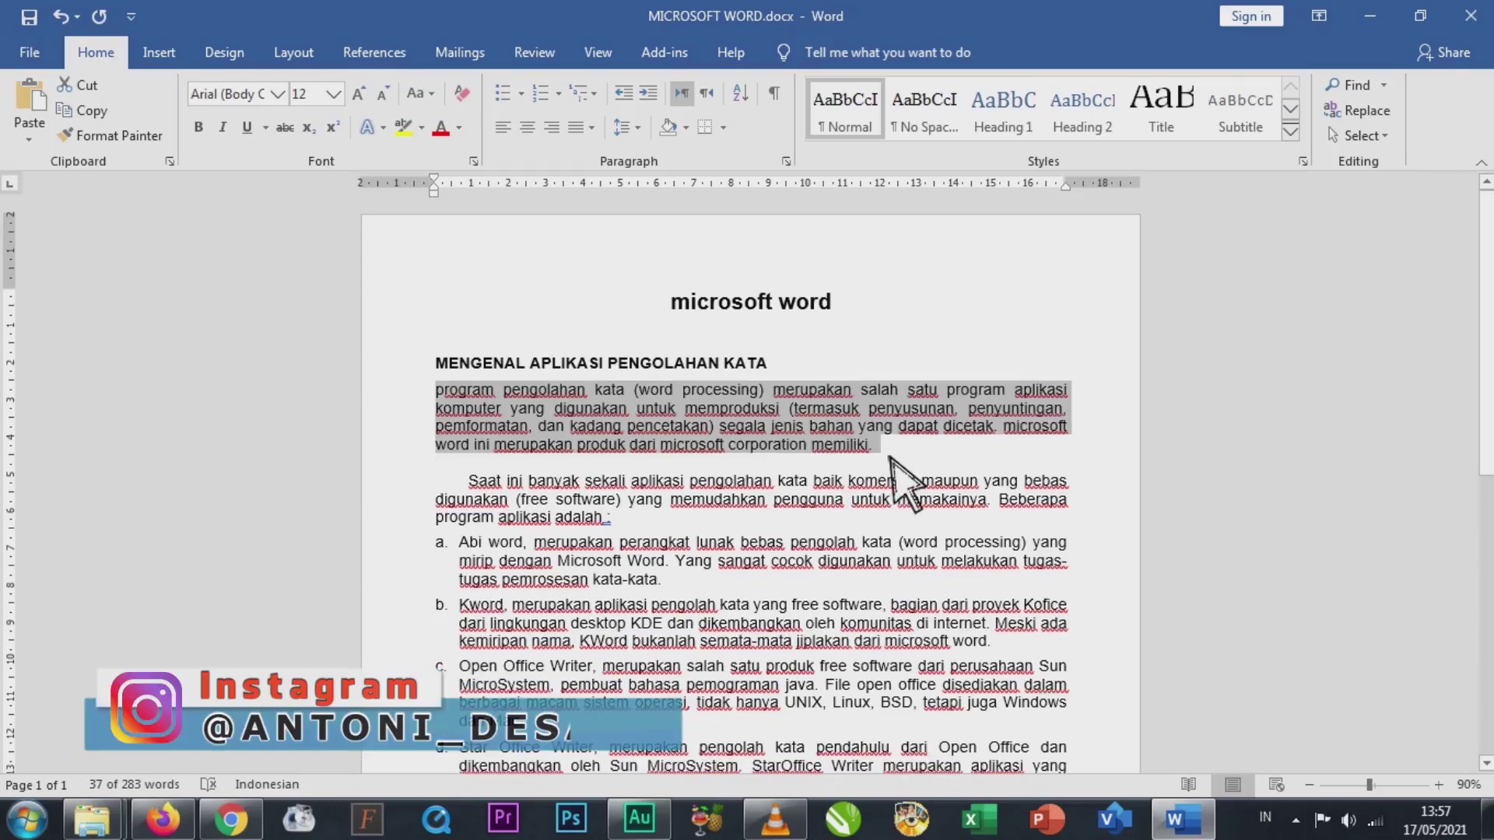
key("shift+Up")
key("shift+Down")
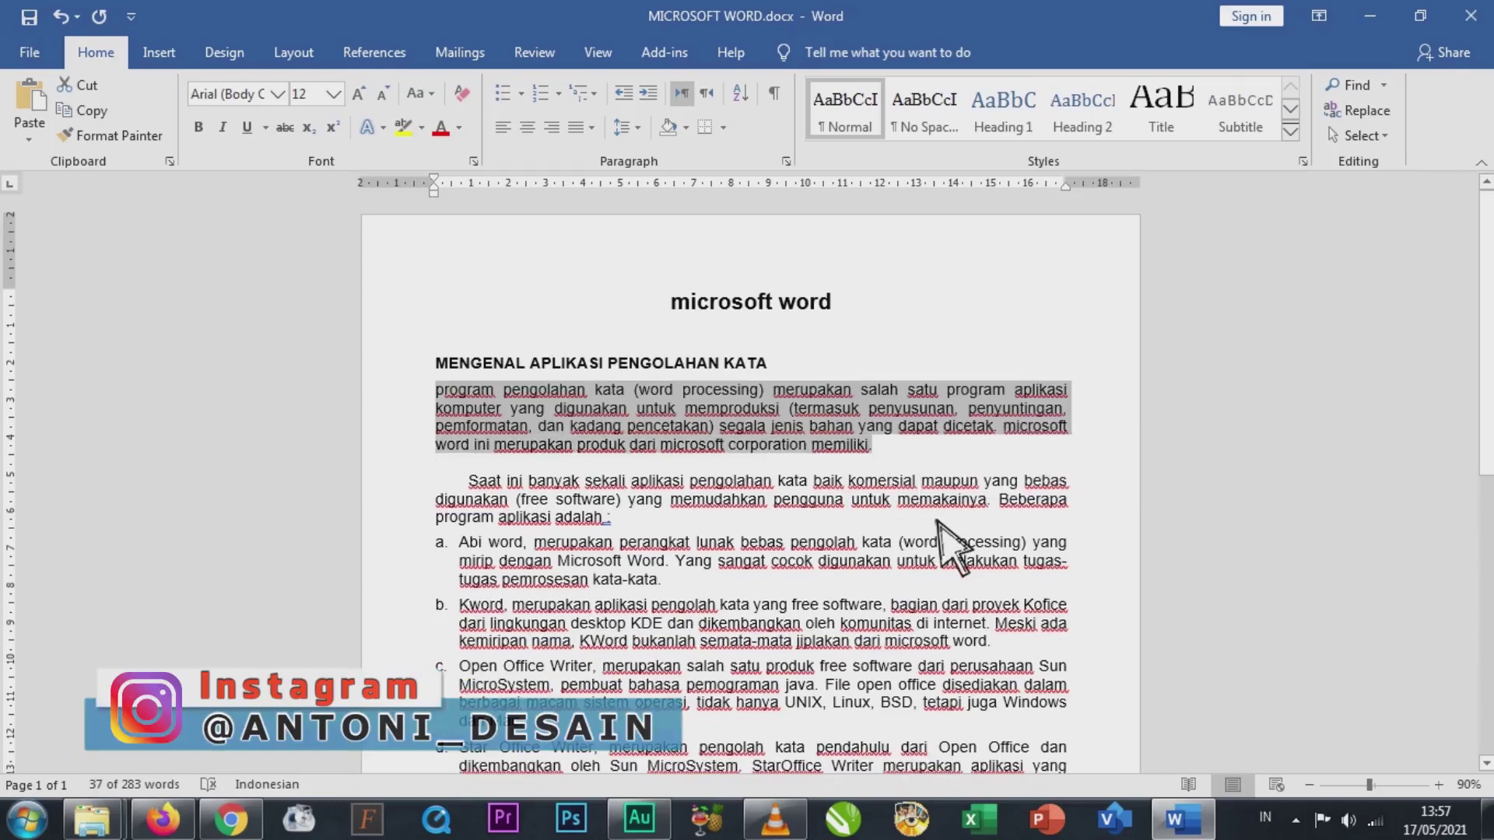
key("shift+F3")
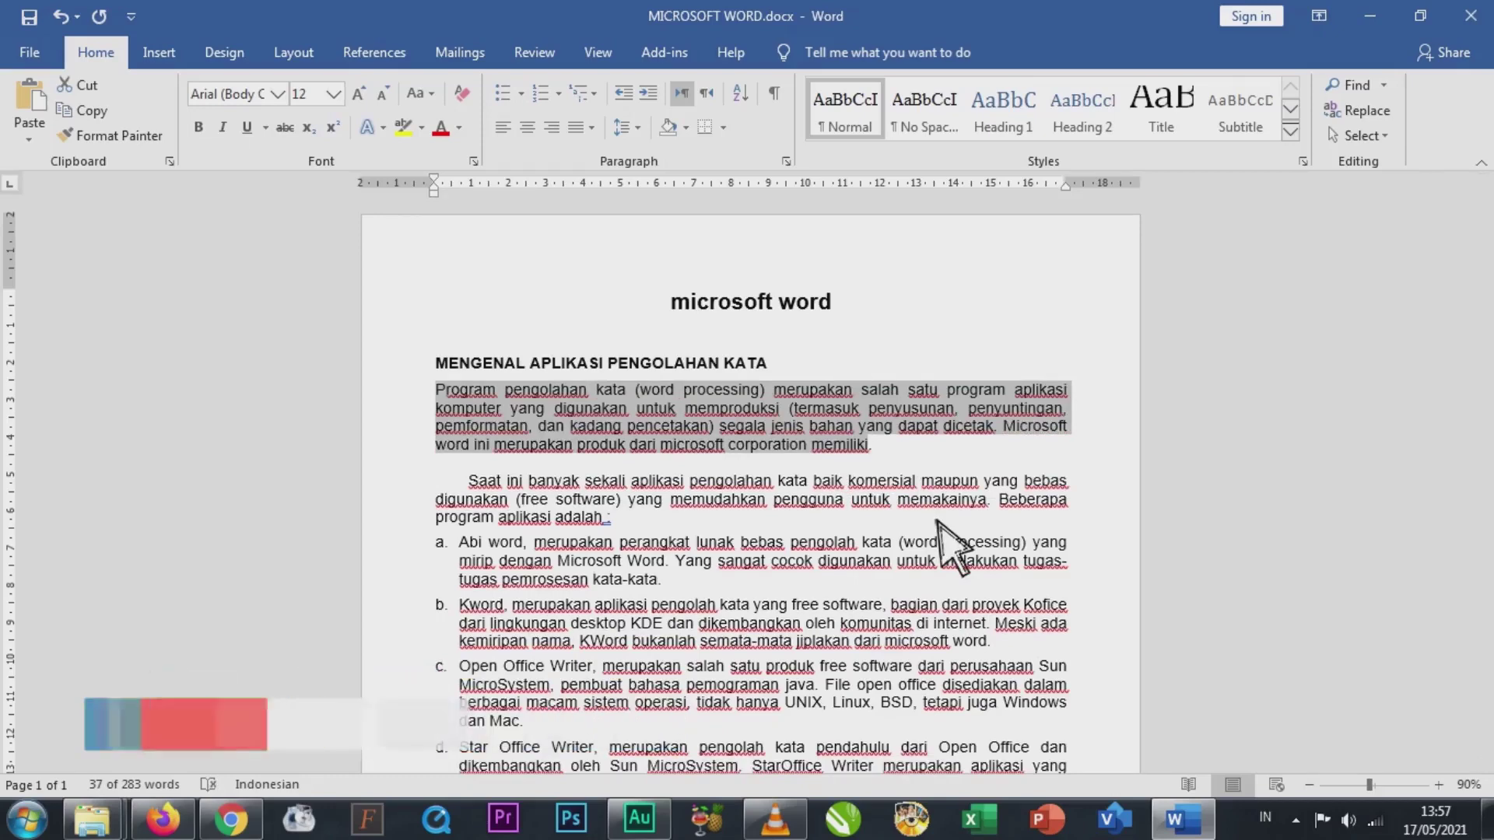
key("shift+F3")
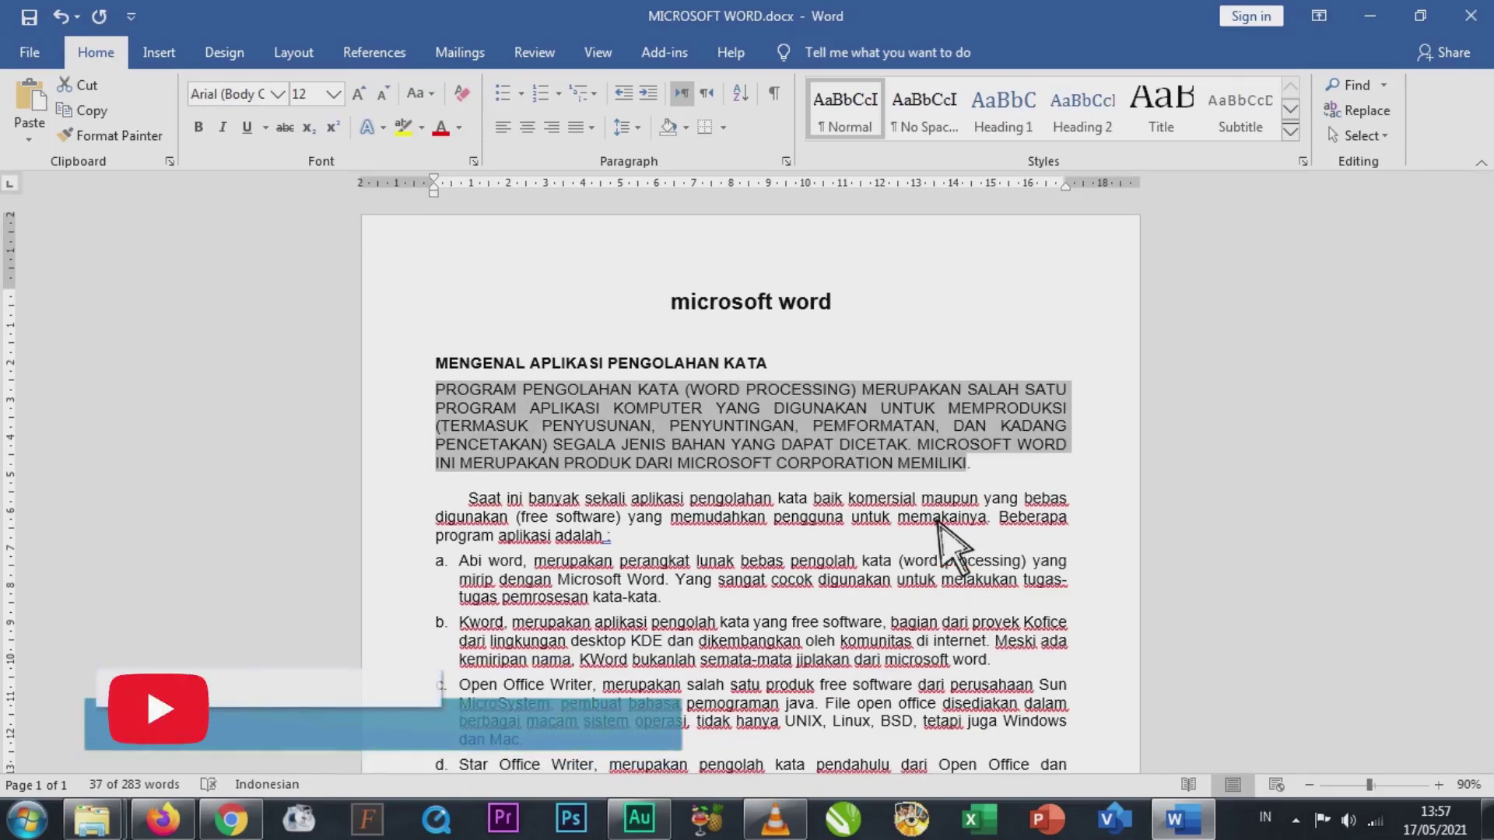
key("shift+F3")
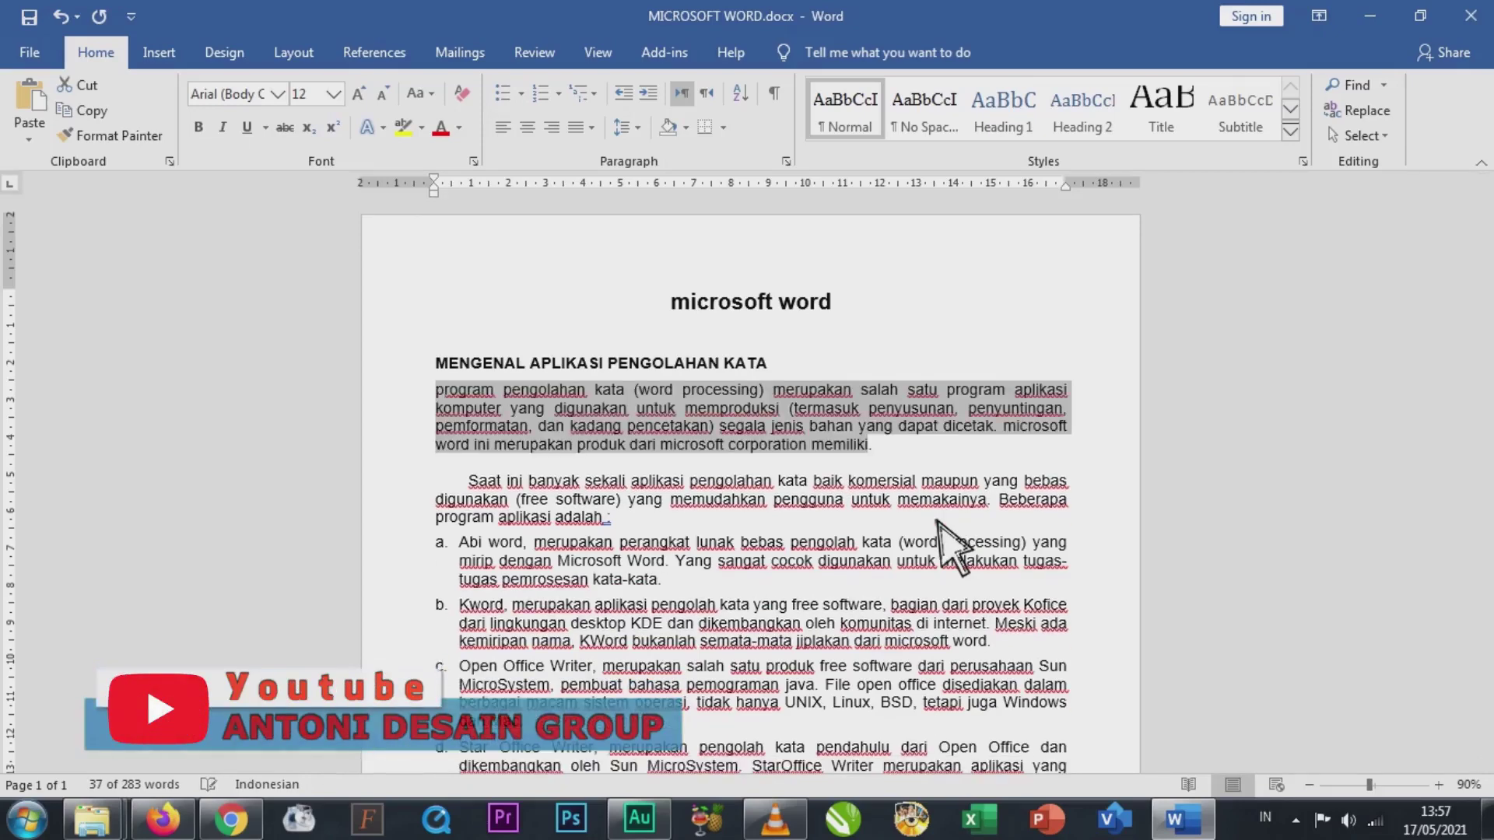
key("shift+F3")
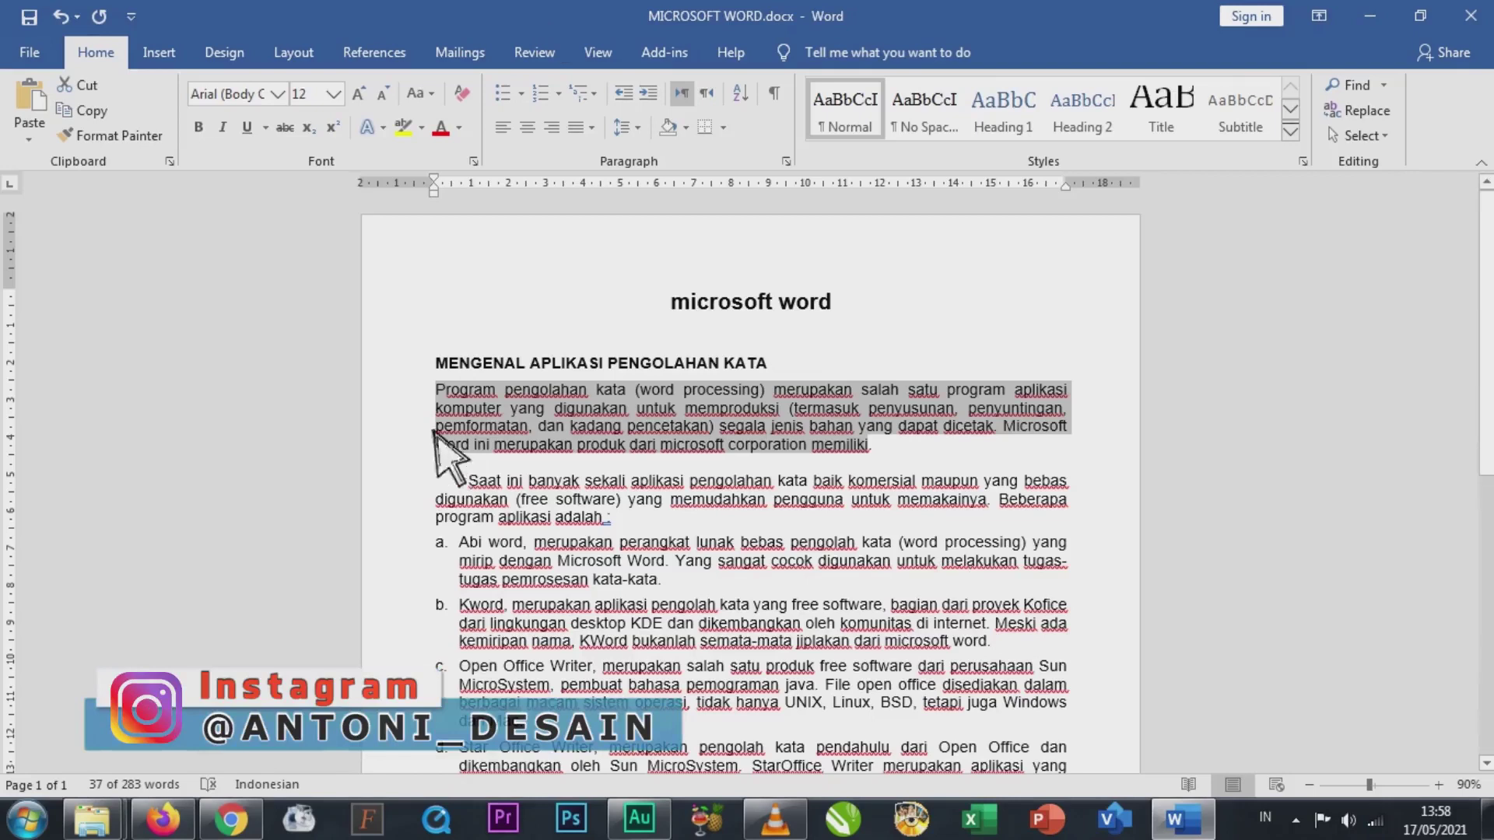
left_click(423, 315)
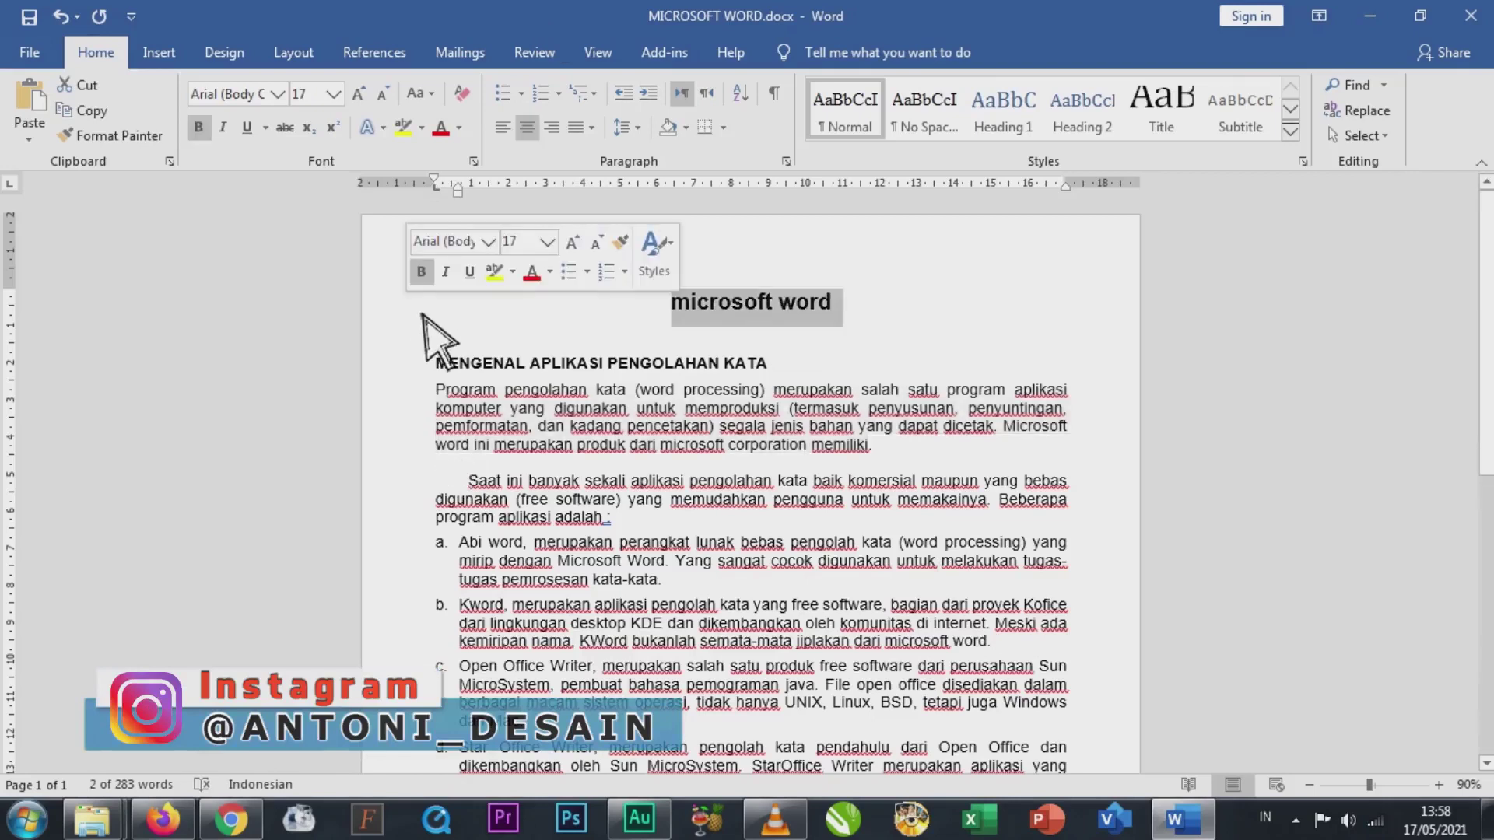